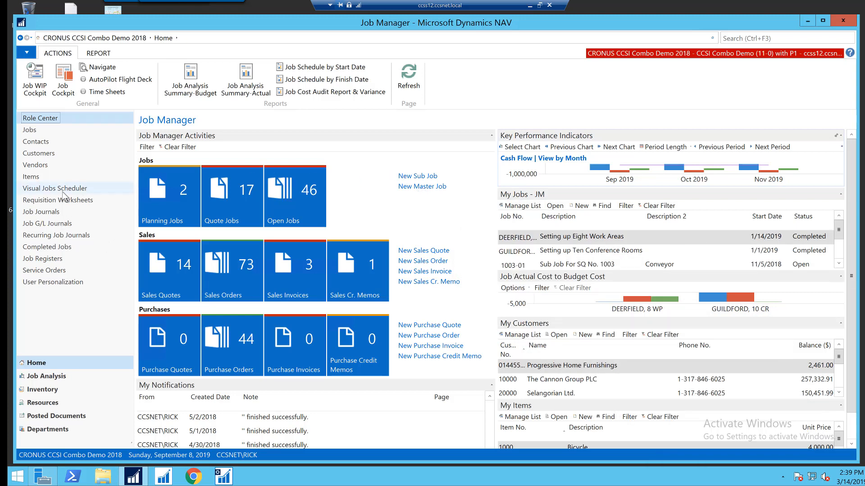
# Step: Open the Visual Jobs Scheduler using the ALL Sub-Jobs filter
pyautogui.click(39, 191)
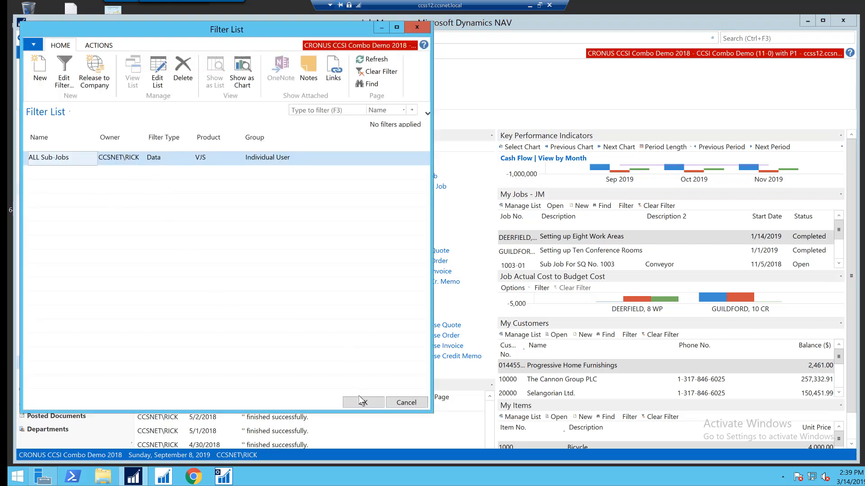
pyautogui.click(363, 403)
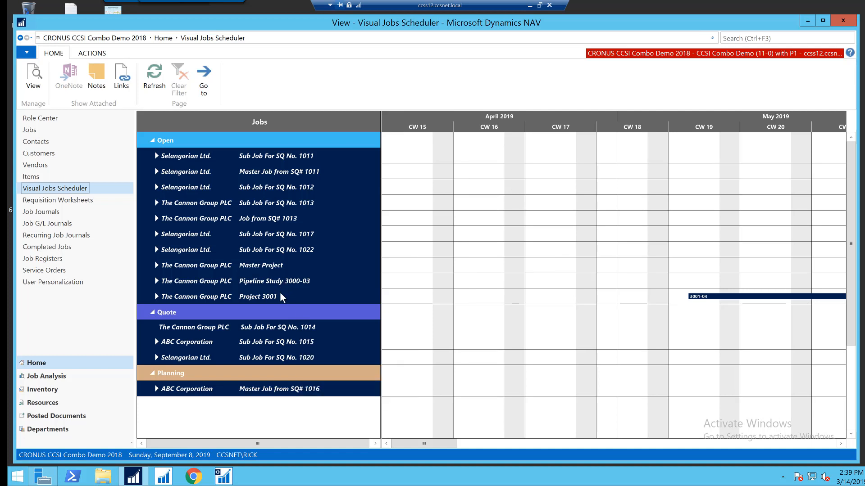
# Step: Move the bar of Sub Job For SQ No. 1013 later in the timeline so it starts 7/12/2019 and ends 9/26/2019
pyautogui.moveTo(426, 444); pyautogui.dragTo(541, 444)
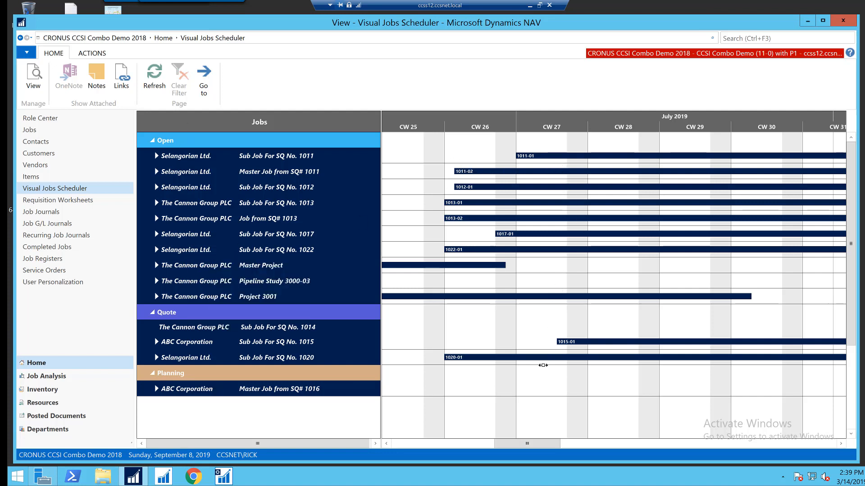
pyautogui.moveTo(531, 446); pyautogui.dragTo(638, 444)
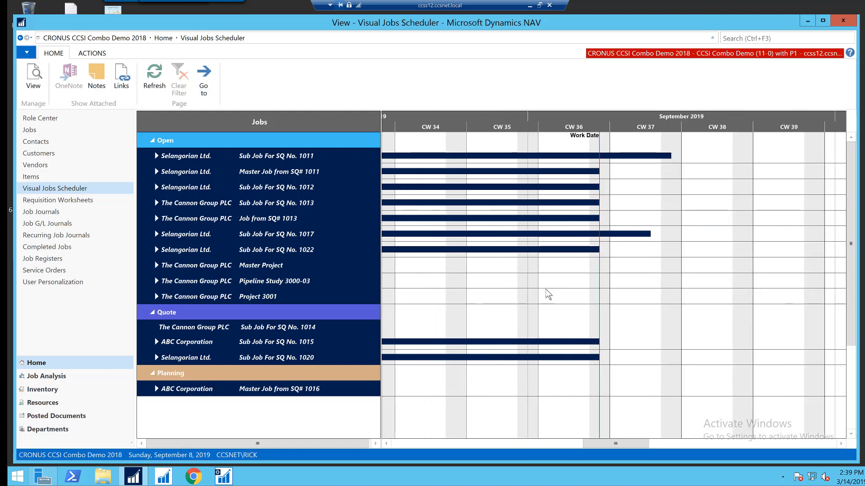
pyautogui.moveTo(443, 201)
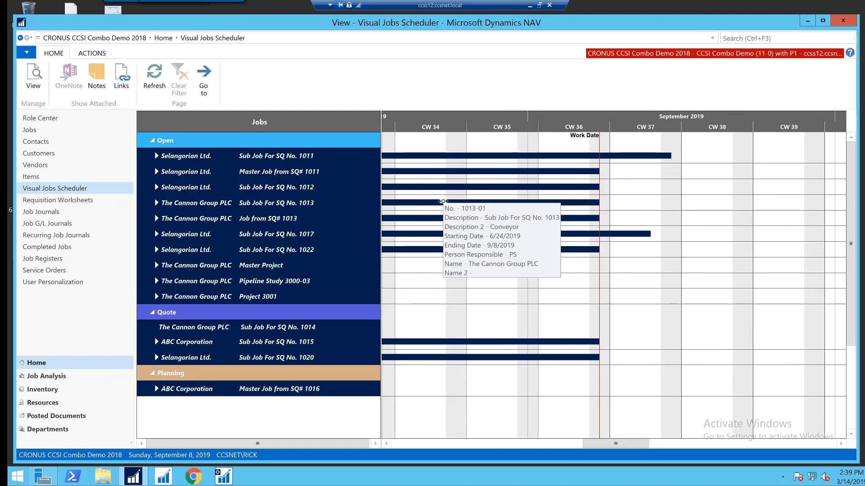
pyautogui.moveTo(443, 201); pyautogui.dragTo(624, 194)
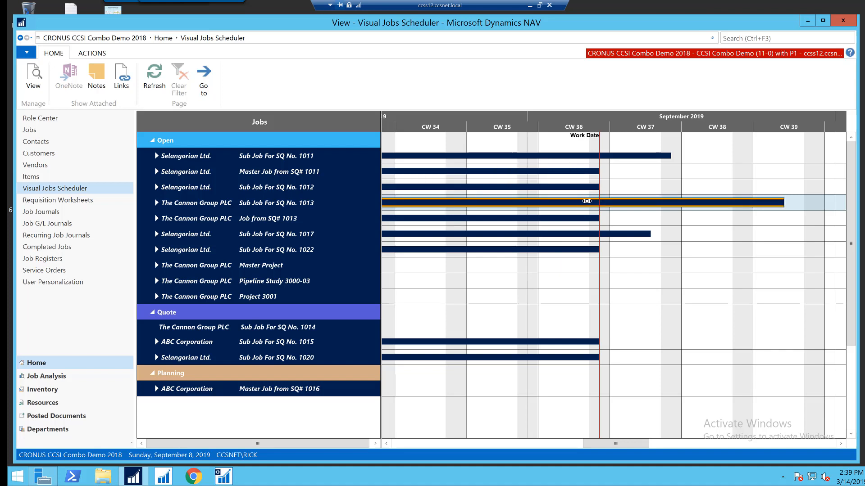
pyautogui.moveTo(587, 201)
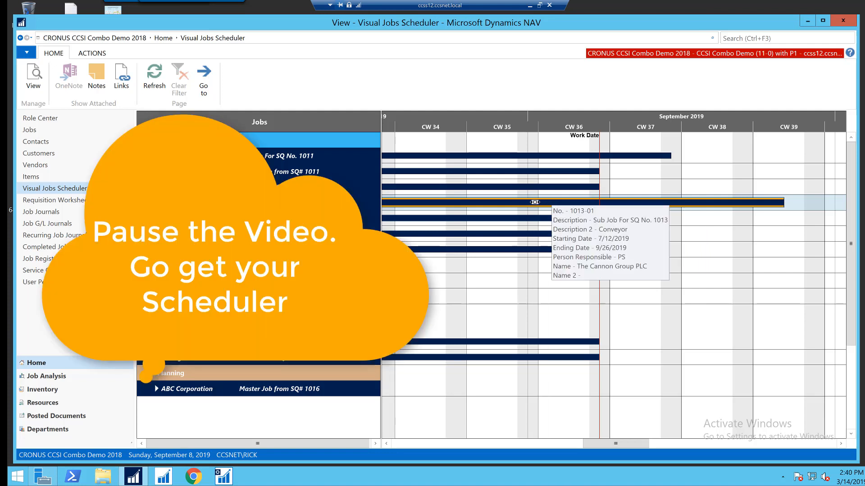
# Step: Save the changes made in the jobs schedule
pyautogui.click(91, 53)
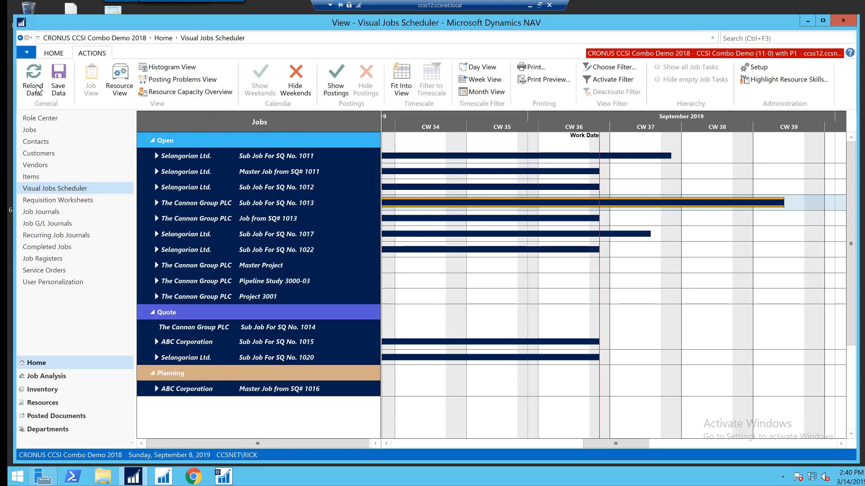
pyautogui.click(58, 78)
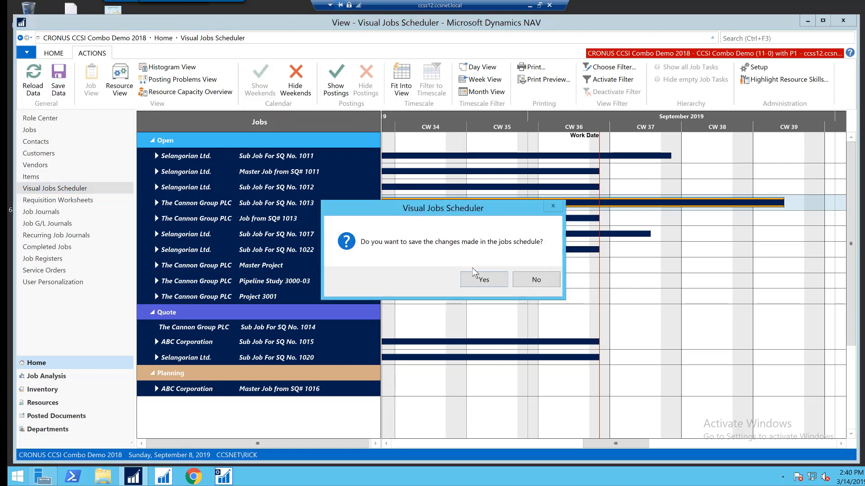
pyautogui.click(485, 283)
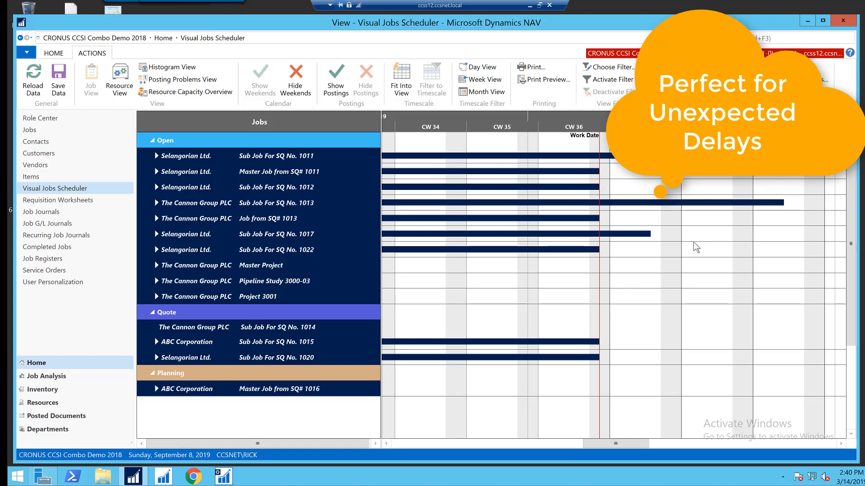
# Step: Expand the subgroups of Sub Job For SQ No. 1013 in the scheduler
pyautogui.rightClick(167, 202)
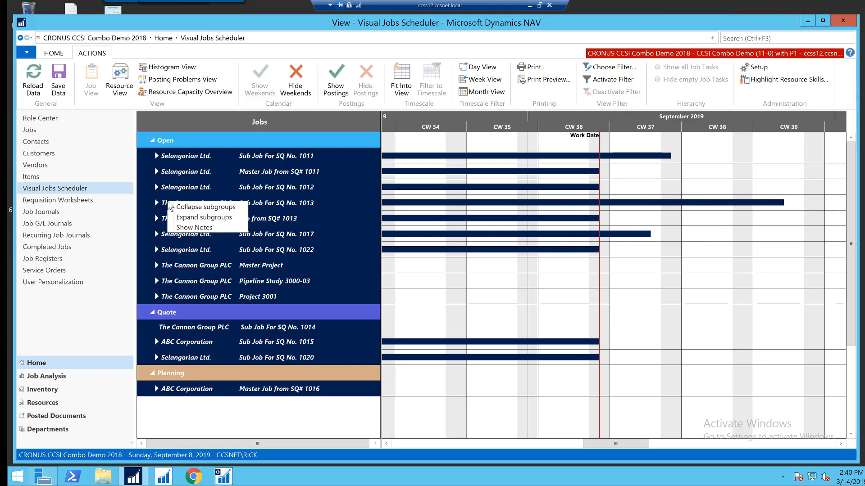
pyautogui.click(189, 218)
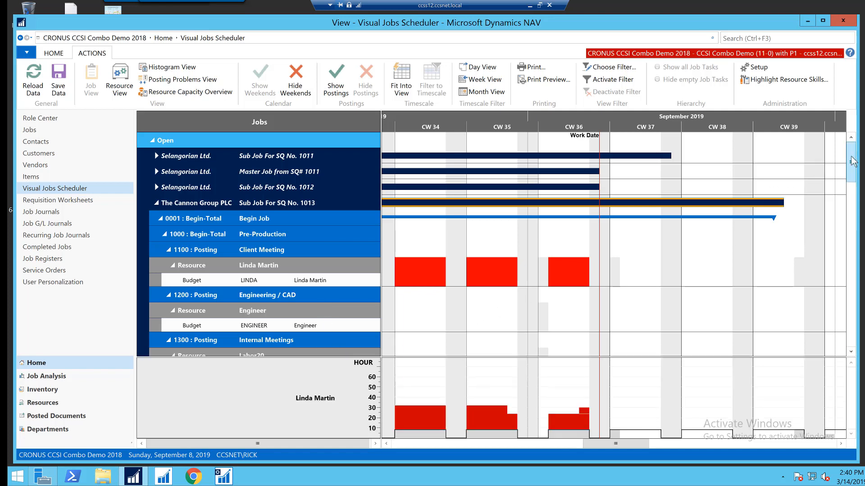
# Step: Examine the job's tasks, item planning lines and resource histogram on a daily timescale
pyautogui.moveTo(850, 162); pyautogui.dragTo(850, 190)
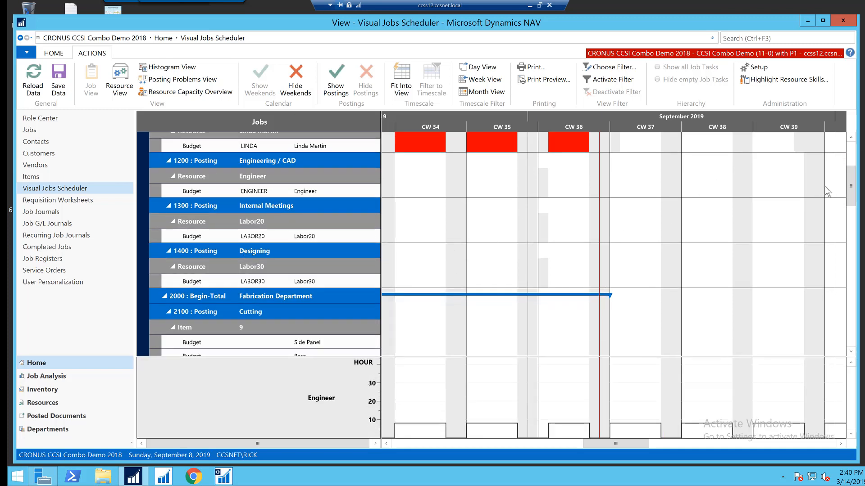
pyautogui.moveTo(851, 181); pyautogui.dragTo(851, 209)
pyautogui.moveTo(627, 443); pyautogui.dragTo(595, 450)
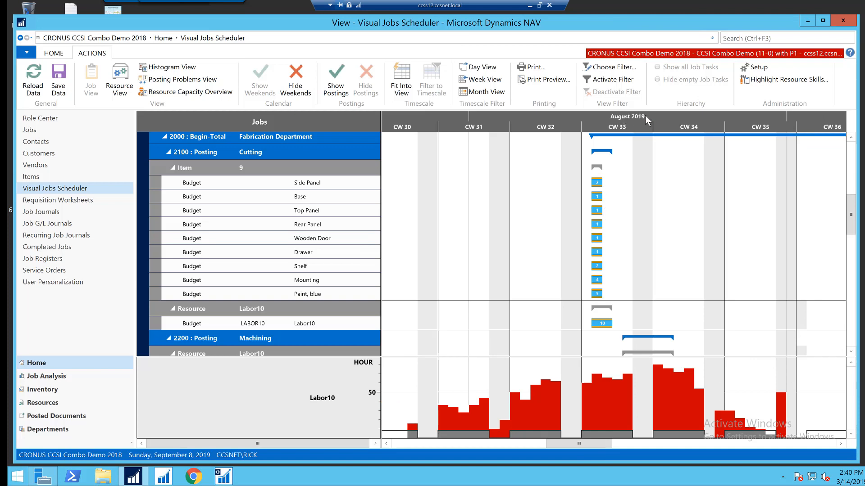
pyautogui.scroll(2, 645, 116)
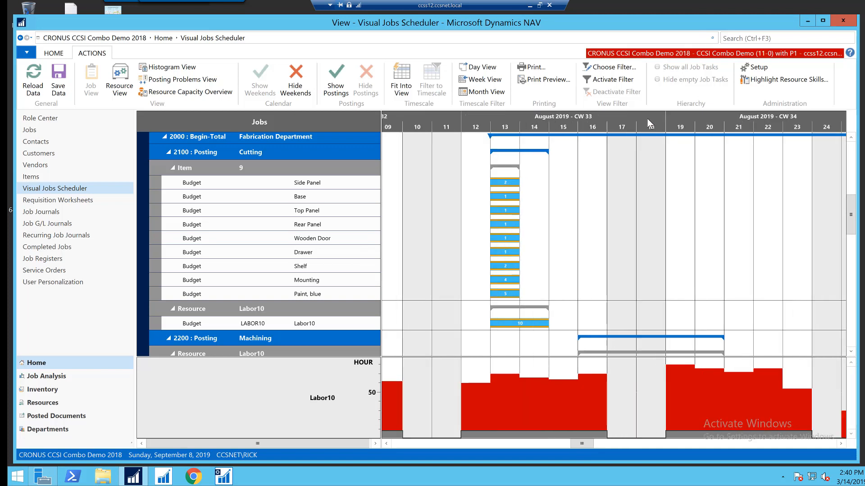
pyautogui.scroll(1, 648, 119)
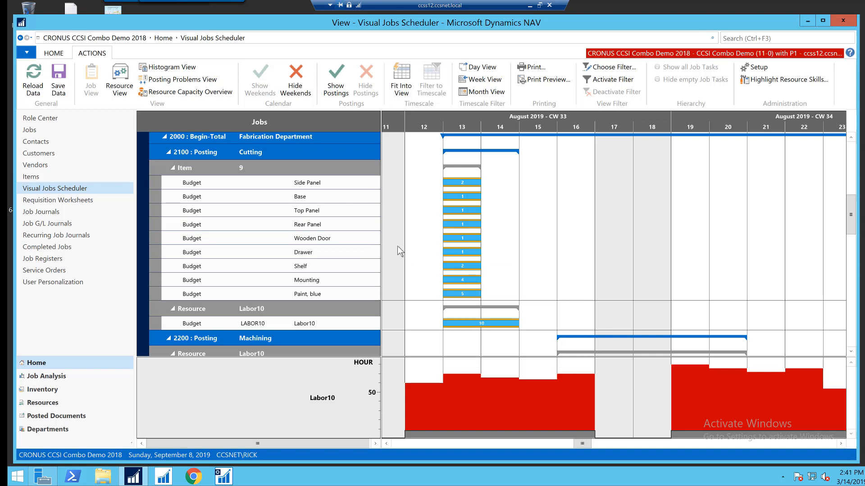
pyautogui.moveTo(329, 249)
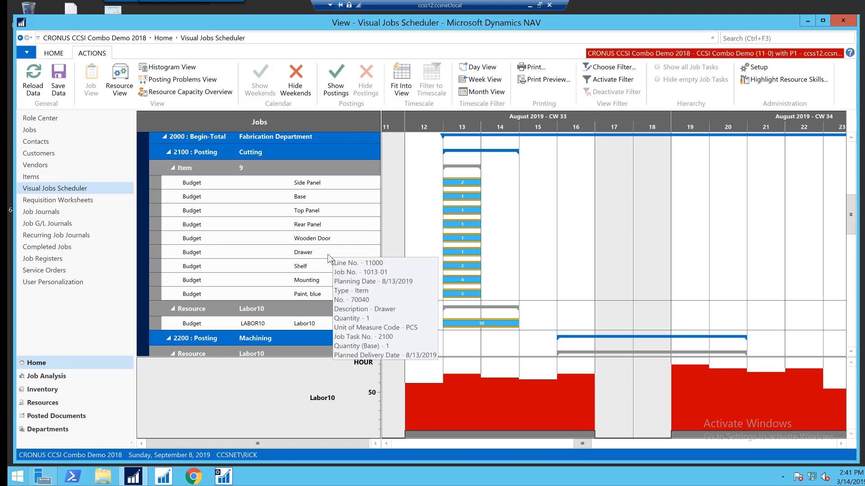
pyautogui.scroll(10, 291, 256)
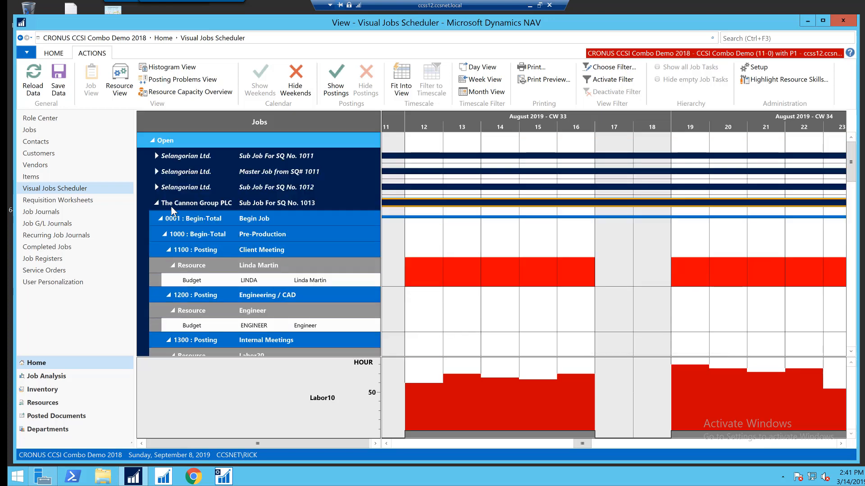
# Step: Collapse Sub Job For SQ No. 1013 back to a single row
pyautogui.click(156, 204)
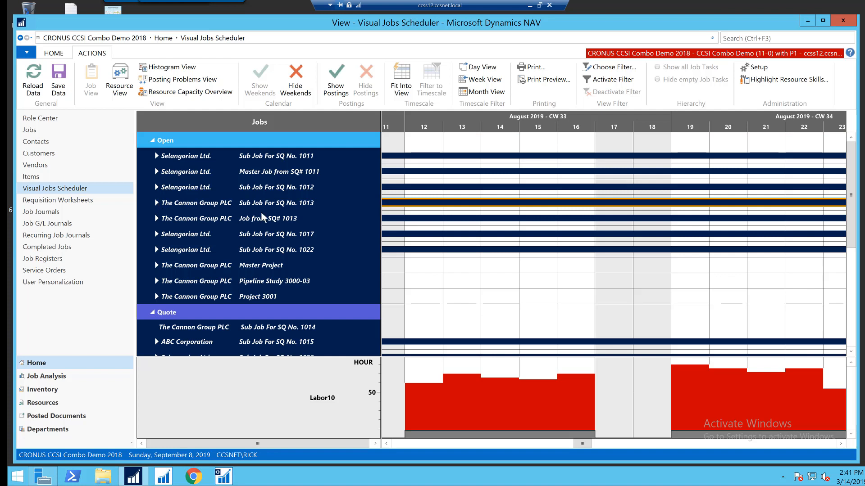
pyautogui.moveTo(239, 221)
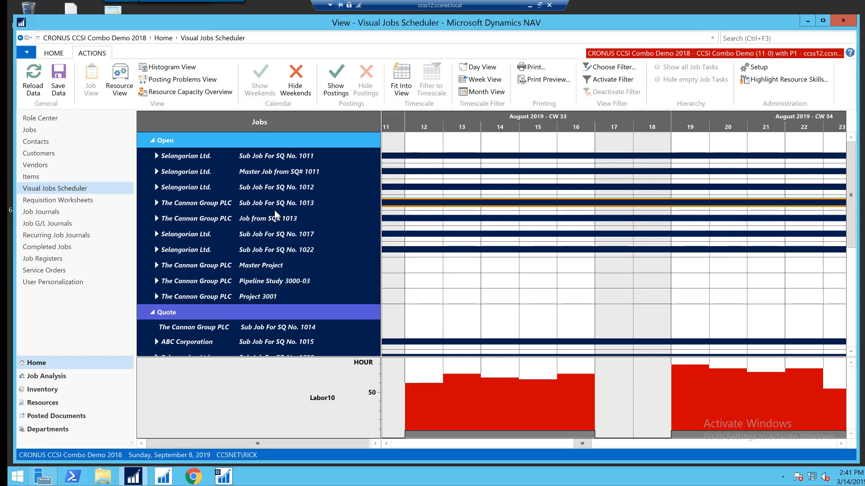
pyautogui.moveTo(273, 217)
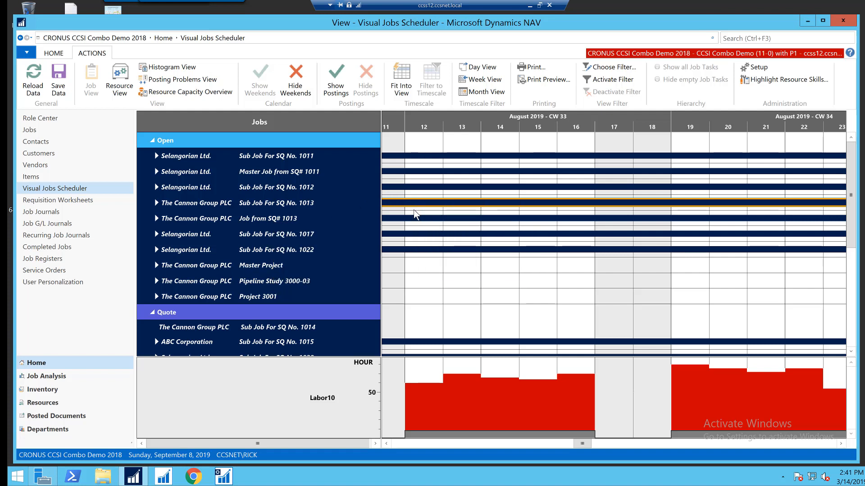
# Step: Return to the Role Center and open the Open Jobs list
pyautogui.click(35, 121)
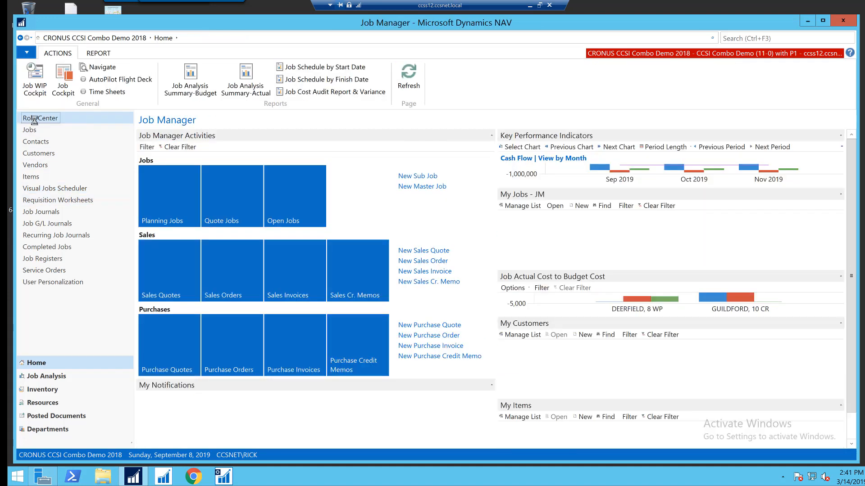
pyautogui.click(298, 210)
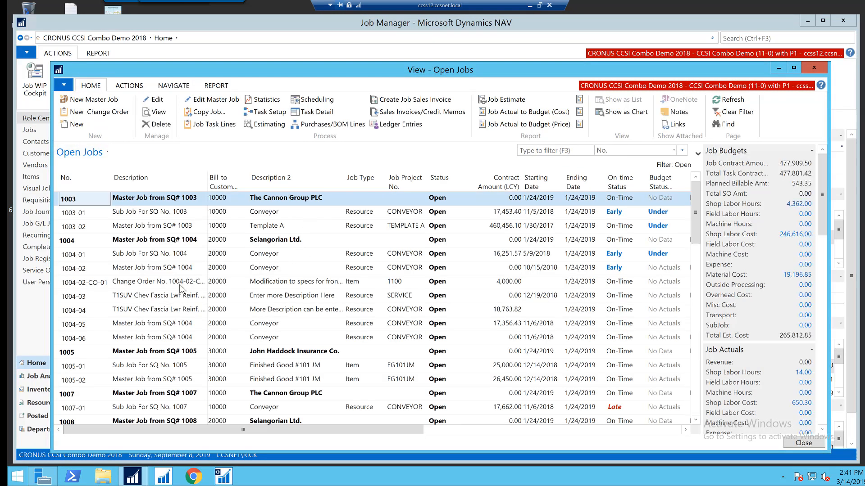
# Step: Compare the job budget figures of master jobs 3000 and 3001 and their sub-jobs in the list
pyautogui.scroll(-10, 154, 291)
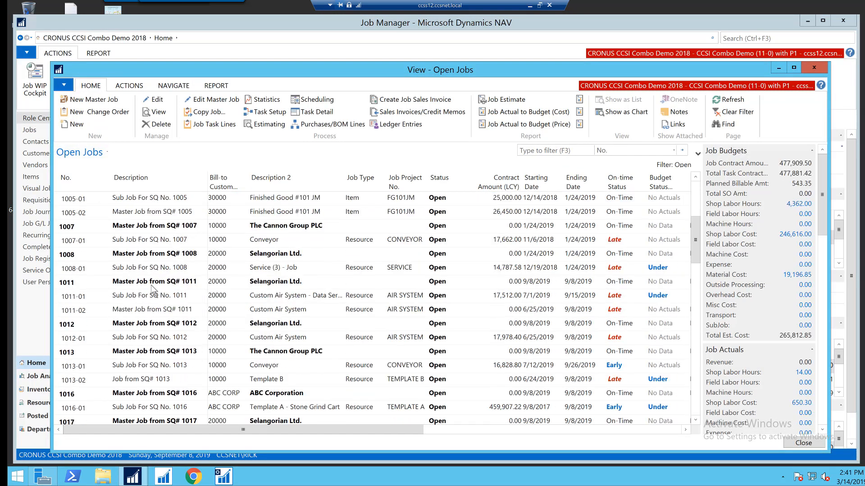
pyautogui.scroll(-3, 153, 286)
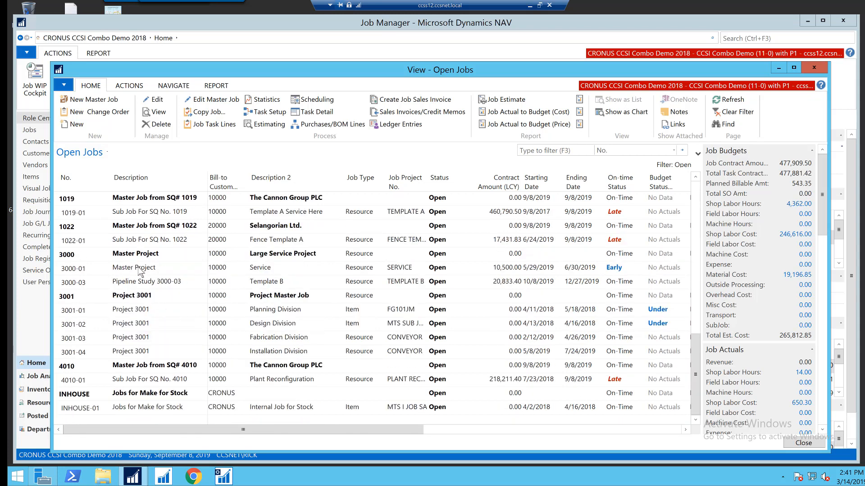
pyautogui.click(142, 283)
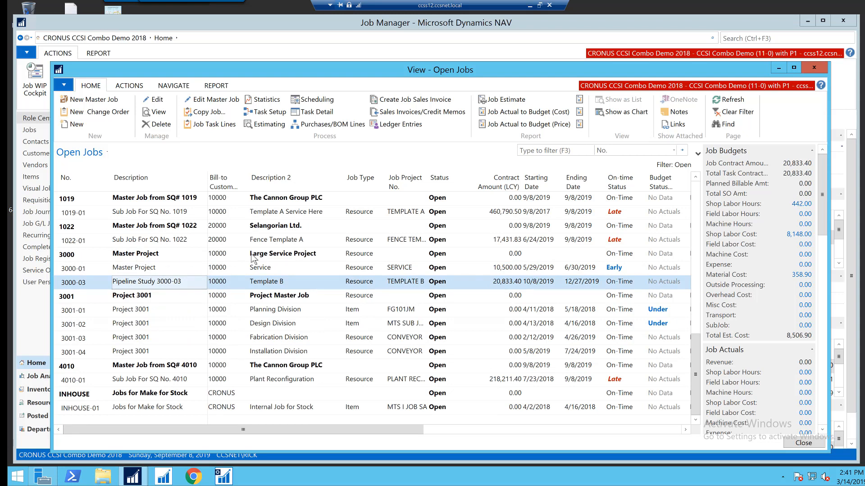
pyautogui.click(267, 312)
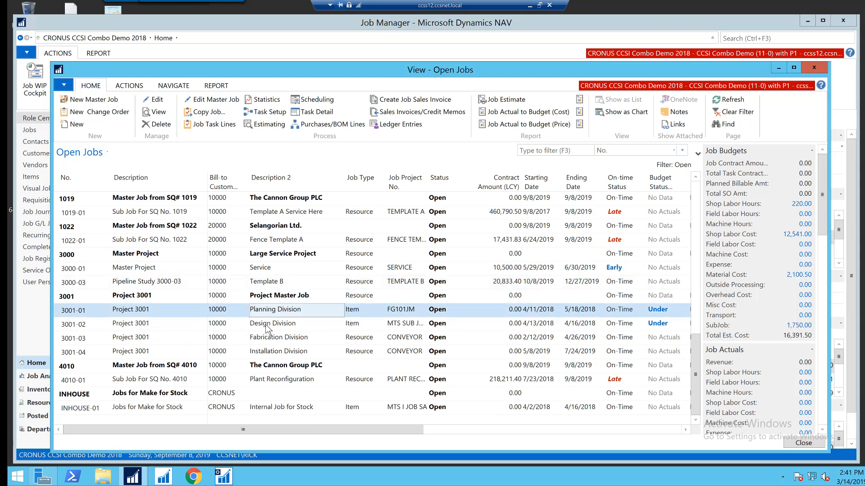
pyautogui.click(265, 324)
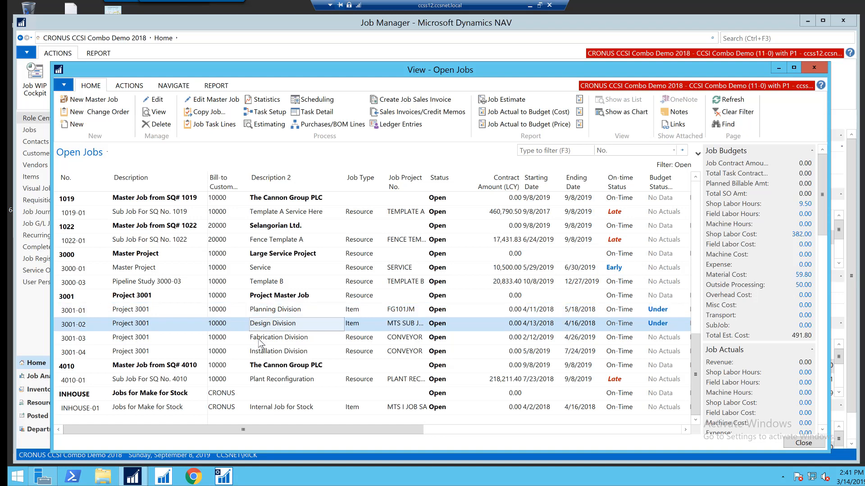
pyautogui.click(260, 342)
pyautogui.click(266, 354)
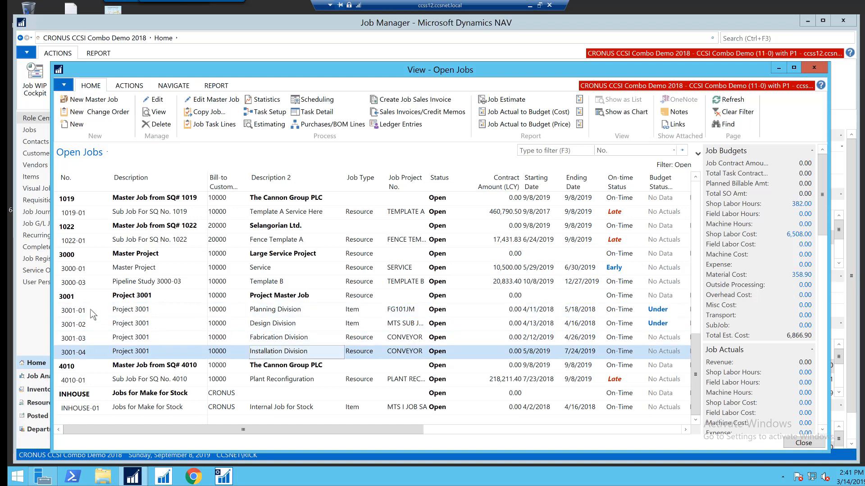
pyautogui.click(272, 298)
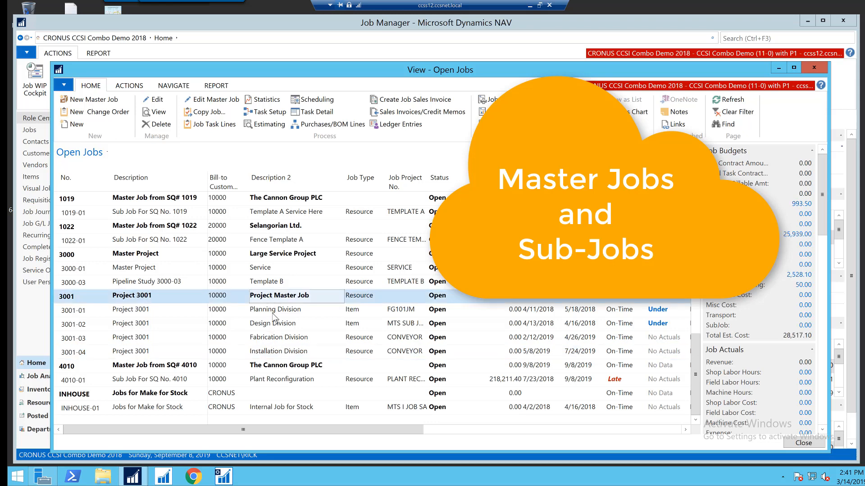
pyautogui.click(258, 273)
pyautogui.click(259, 282)
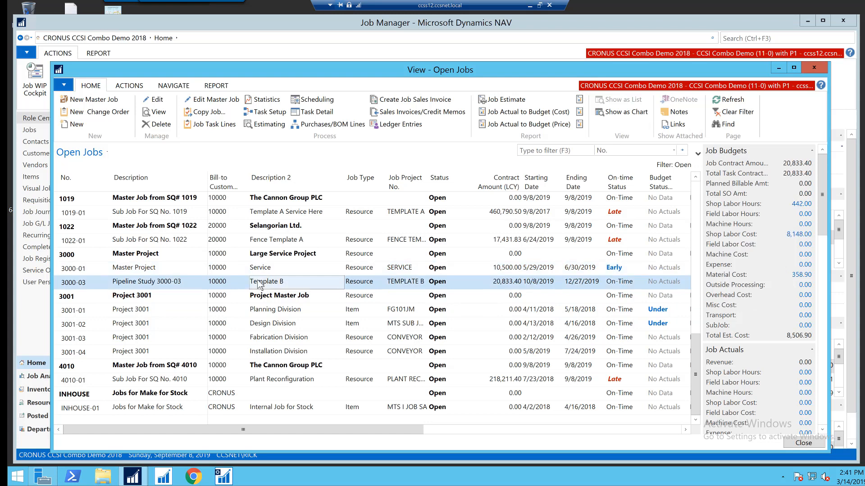
pyautogui.click(263, 246)
pyautogui.click(263, 283)
pyautogui.moveTo(823, 222); pyautogui.dragTo(827, 255)
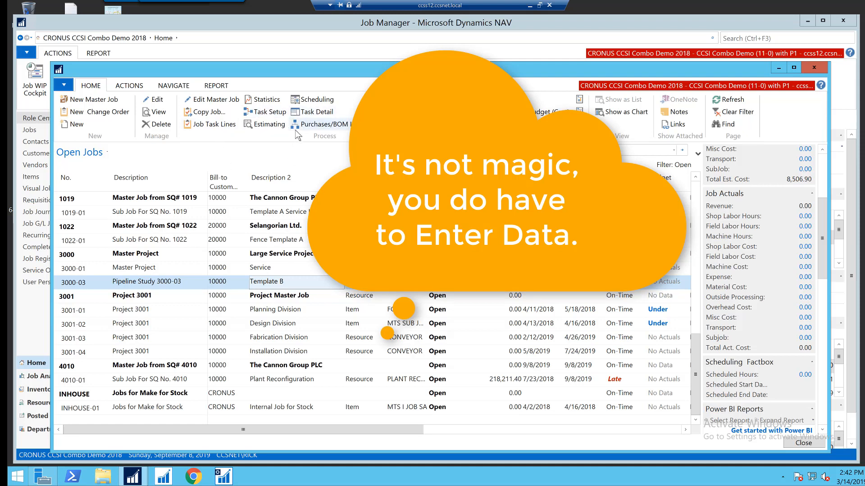
# Step: Review the Job Statistics for Pipeline Study 3000-03, then open its job Estimating page
pyautogui.click(259, 103)
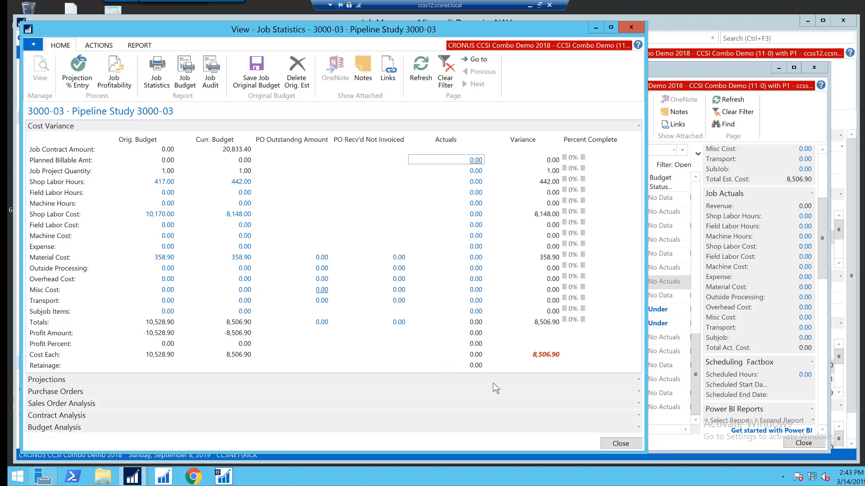
pyautogui.click(616, 442)
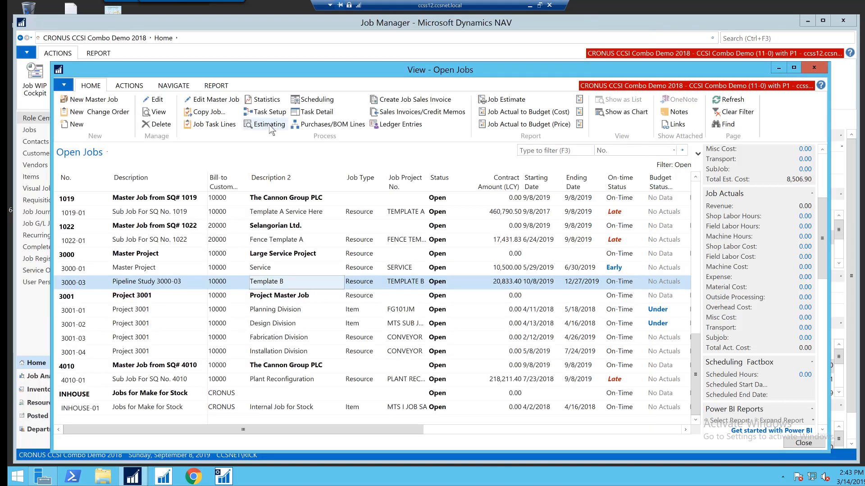
pyautogui.click(269, 125)
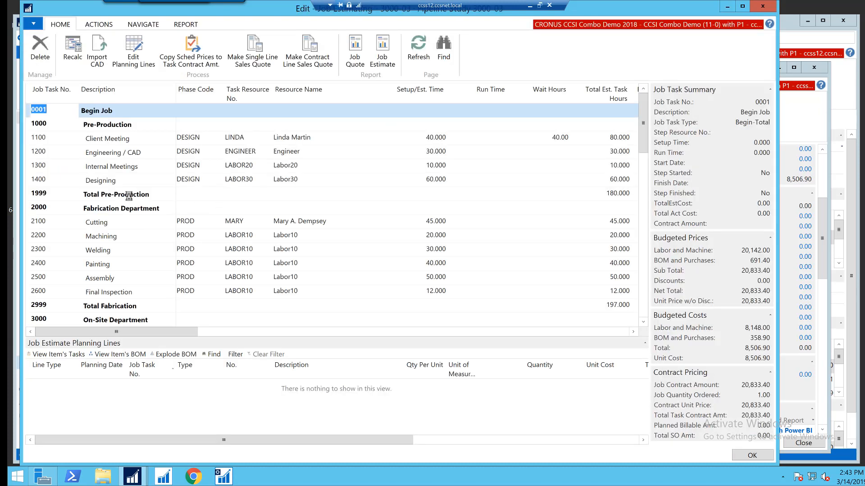
# Step: Select task 1200 Engineering / CAD, scroll through its planning lines and estimate cost, price and margin columns, then close the Job Estimating page
pyautogui.click(100, 152)
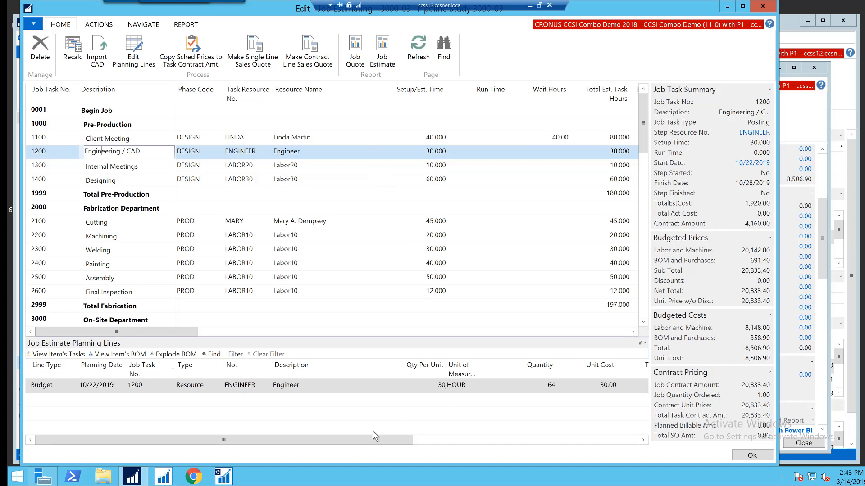
pyautogui.moveTo(390, 437); pyautogui.dragTo(444, 436)
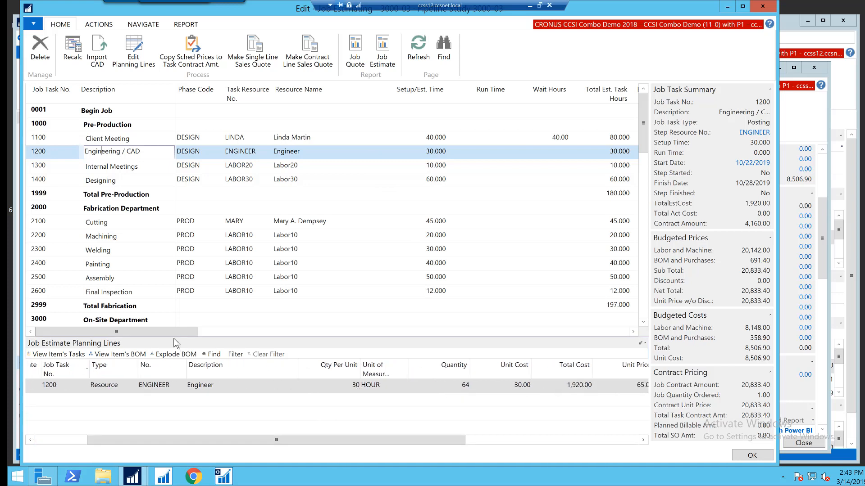
pyautogui.moveTo(182, 332); pyautogui.dragTo(497, 332)
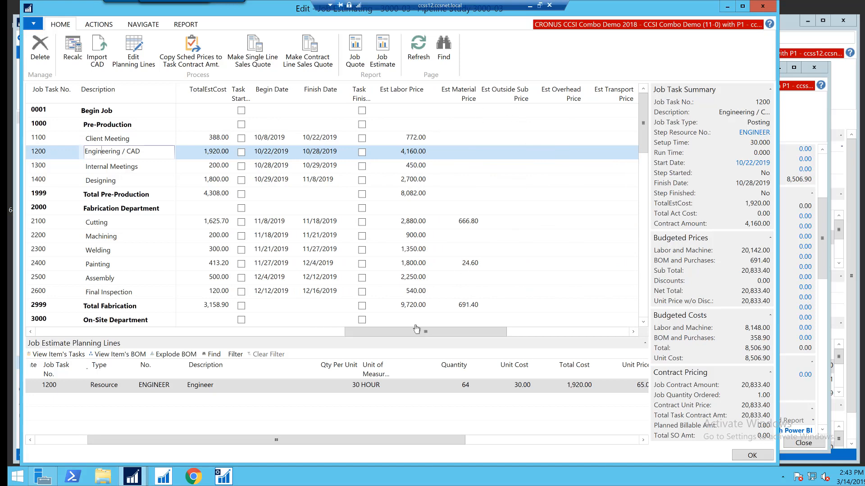
pyautogui.moveTo(408, 336); pyautogui.dragTo(602, 222)
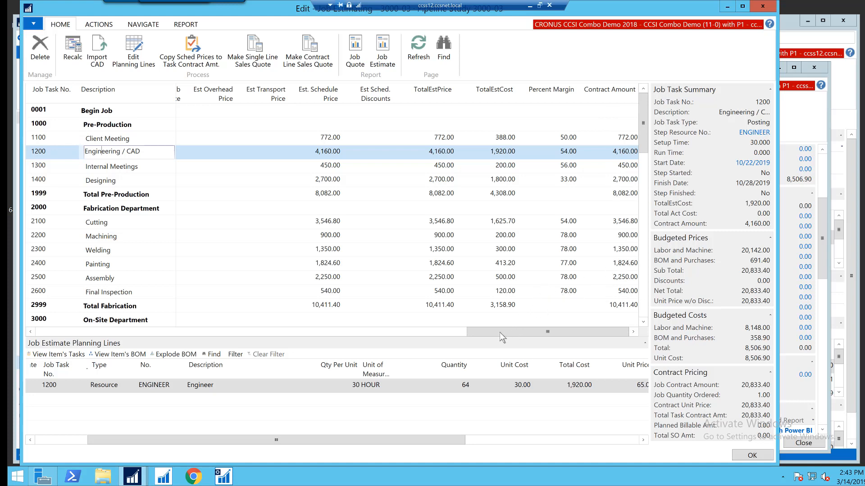
pyautogui.moveTo(499, 333); pyautogui.dragTo(69, 320)
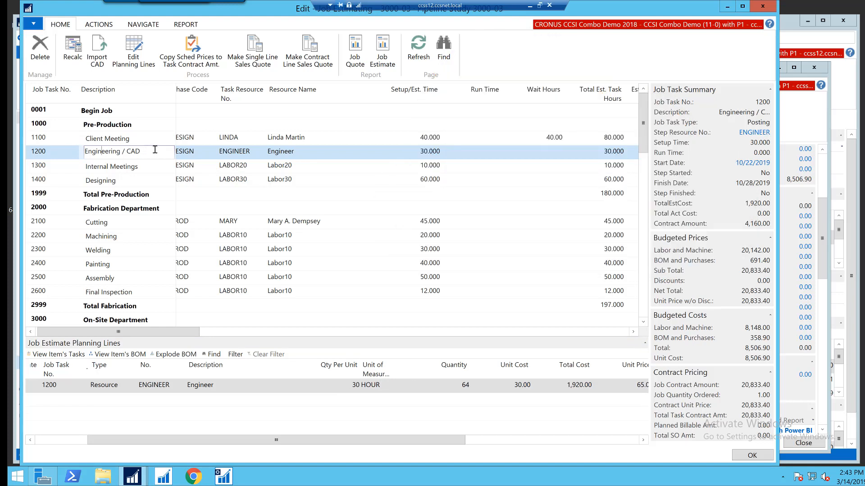
pyautogui.click(748, 456)
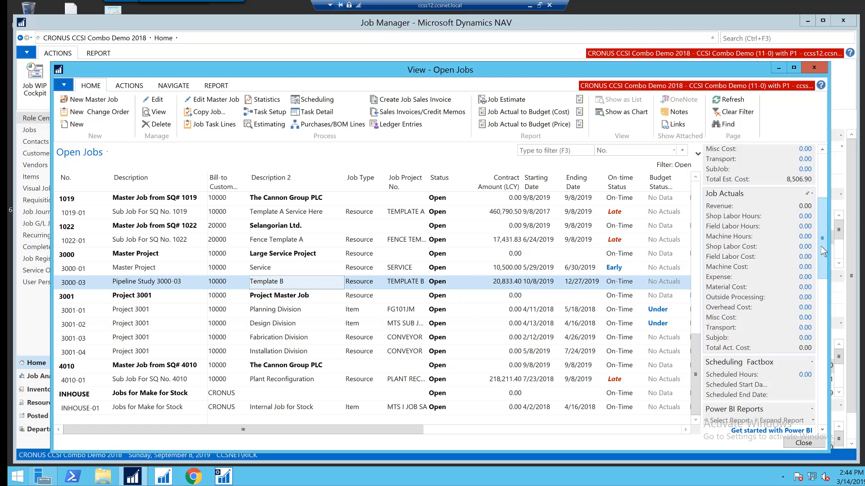
# Step: Review the Job Budgets factbox for Pipeline Study 3000-03, then close the Open Jobs list
pyautogui.moveTo(820, 246); pyautogui.dragTo(820, 193)
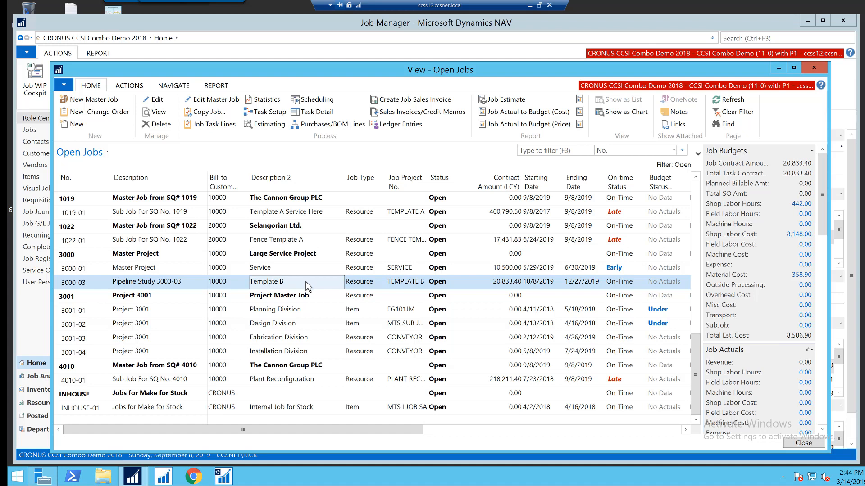
pyautogui.click(796, 441)
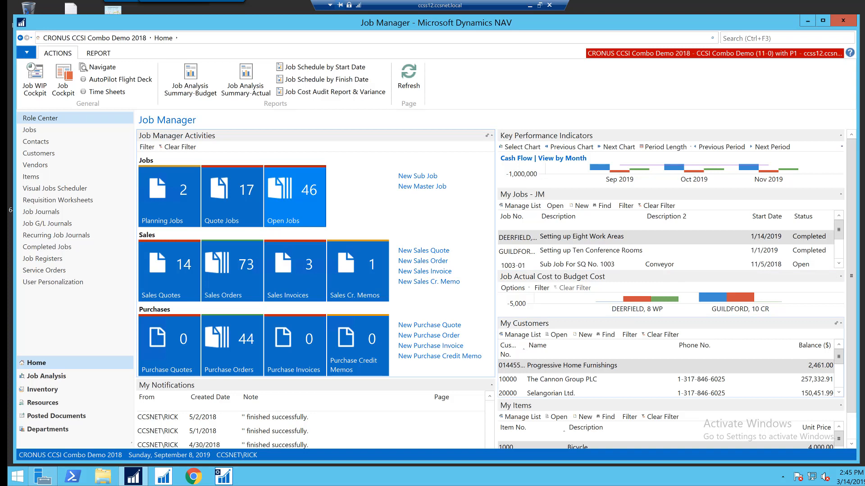
# Step: Switch to Adobe Acrobat Reader showing the Job Manager and Netronic Visual Job Scheduler diagram
pyautogui.hotkey('alt', 'Tab')
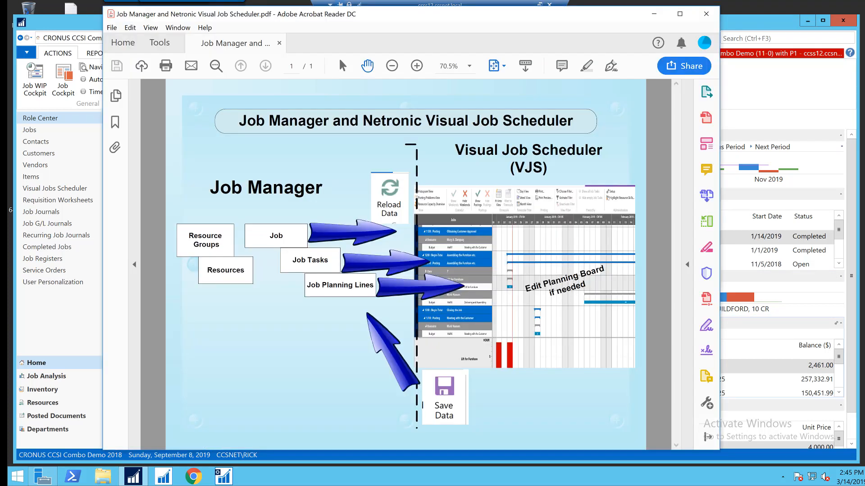
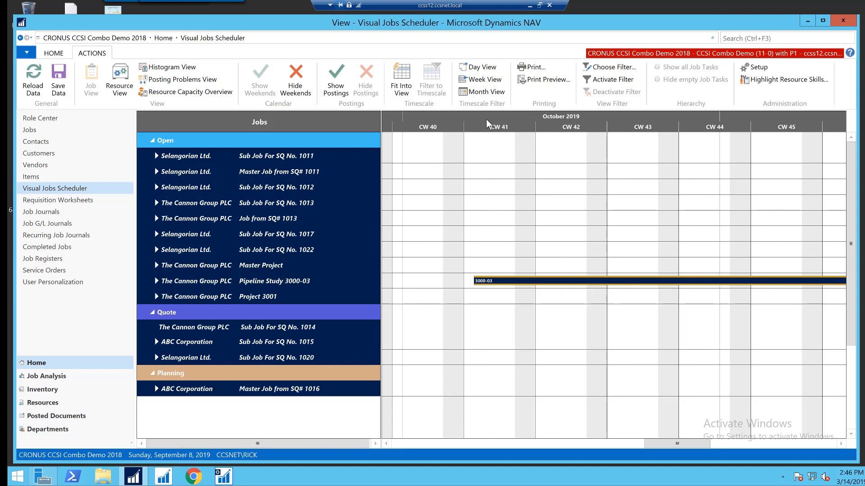
# Step: Expand Pipeline Study 3000-03 and its 0001 Begin Job task in the daily timeline, browsing to the December task bars
pyautogui.scroll(2, 493, 129)
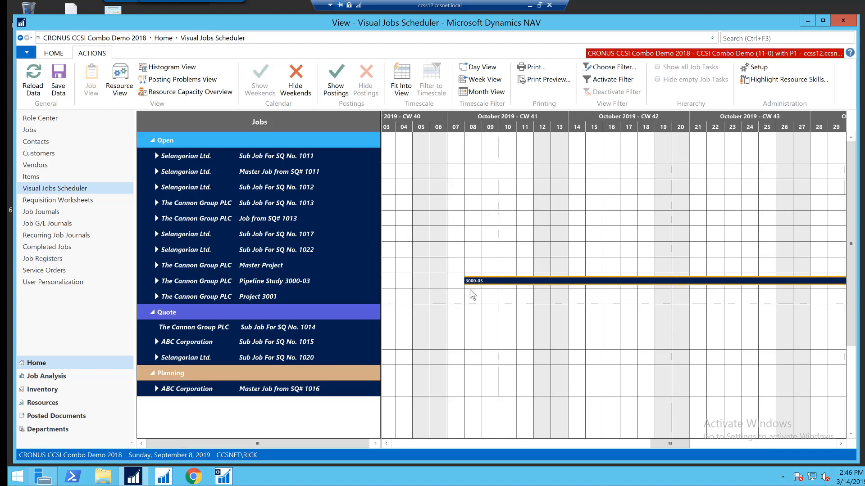
pyautogui.click(156, 286)
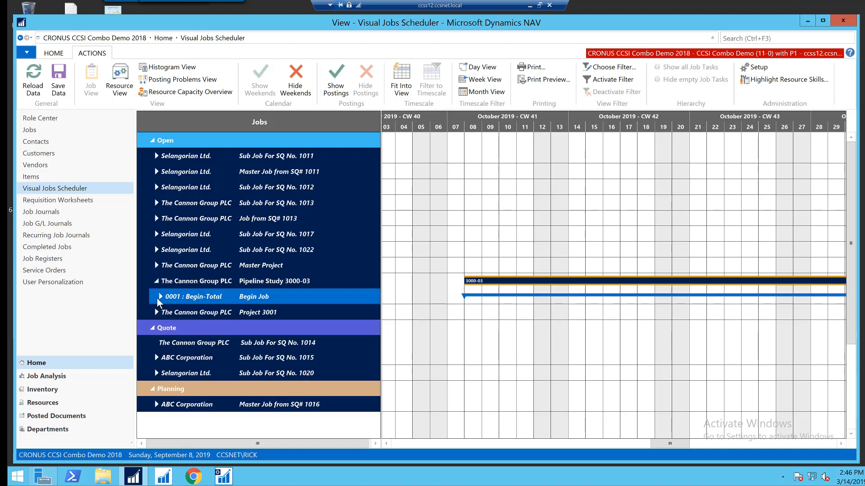
pyautogui.click(160, 299)
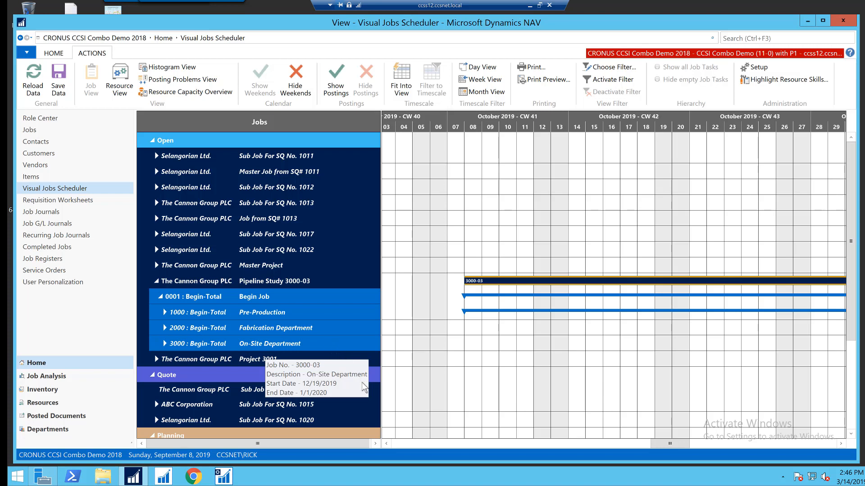
pyautogui.moveTo(669, 446); pyautogui.dragTo(704, 442)
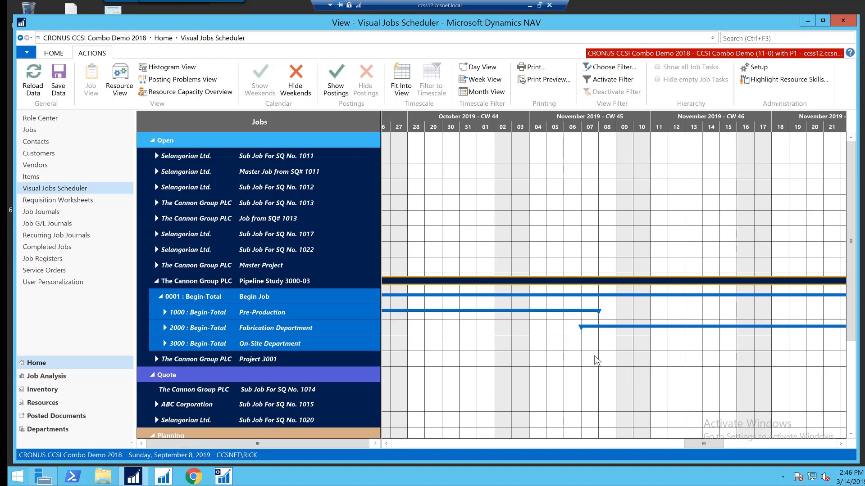
pyautogui.moveTo(700, 444); pyautogui.dragTo(764, 442)
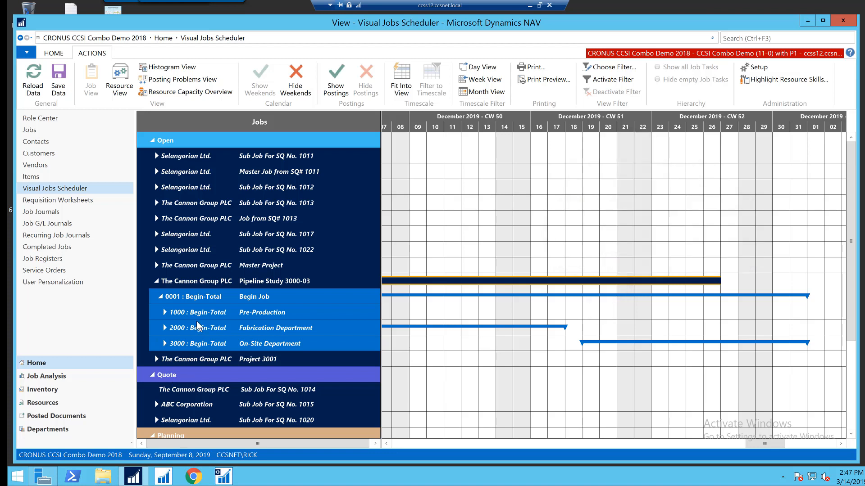
# Step: Expand the Pre-Production task and all subgroups under Begin Job to show resource budget lines and their histogram
pyautogui.click(165, 313)
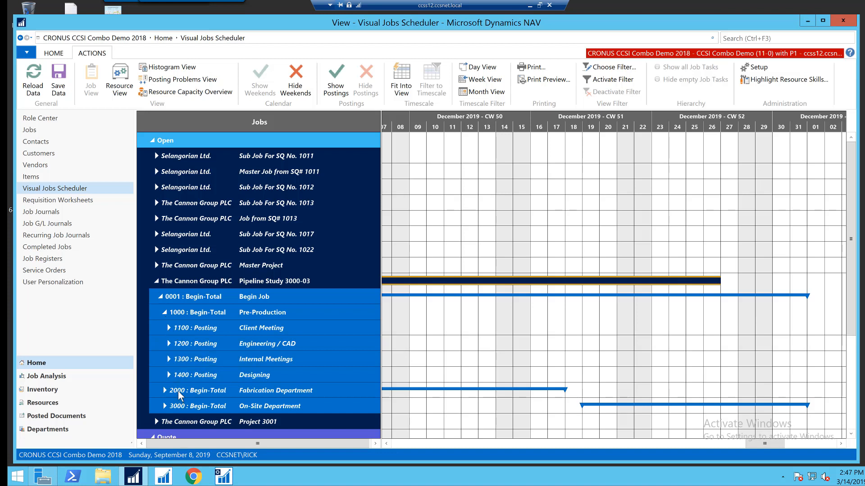
pyautogui.rightClick(180, 283)
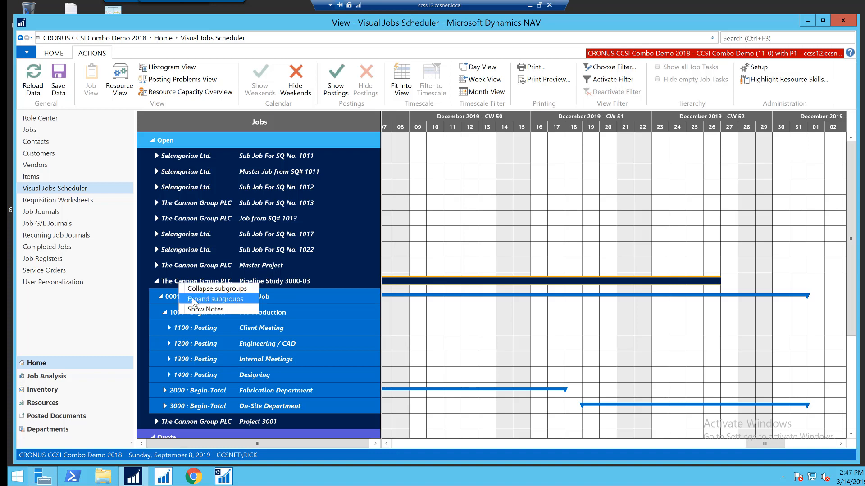
pyautogui.click(215, 299)
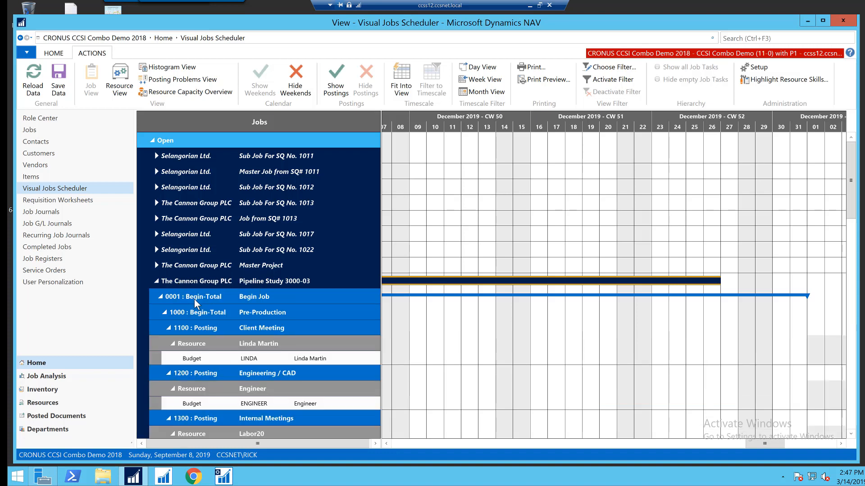
pyautogui.click(265, 371)
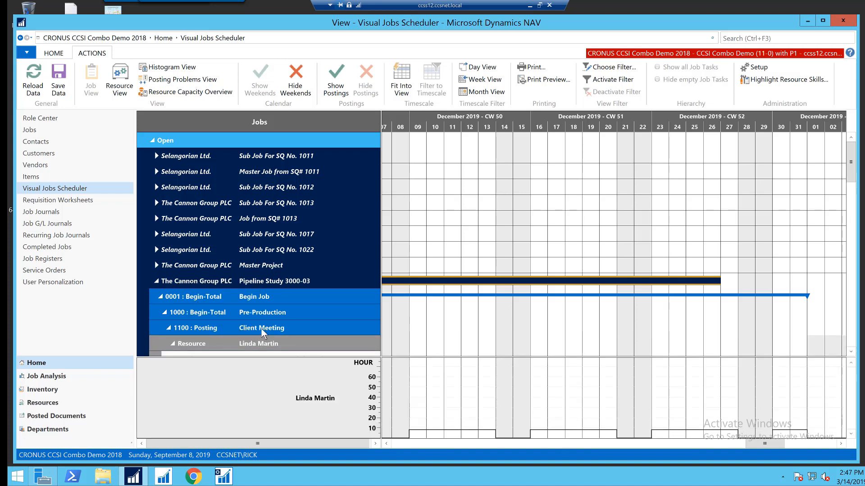
# Step: Scroll through the task planning lines and move the timeline to November 2019
pyautogui.scroll(-3, 263, 334)
pyautogui.scroll(-3, 264, 323)
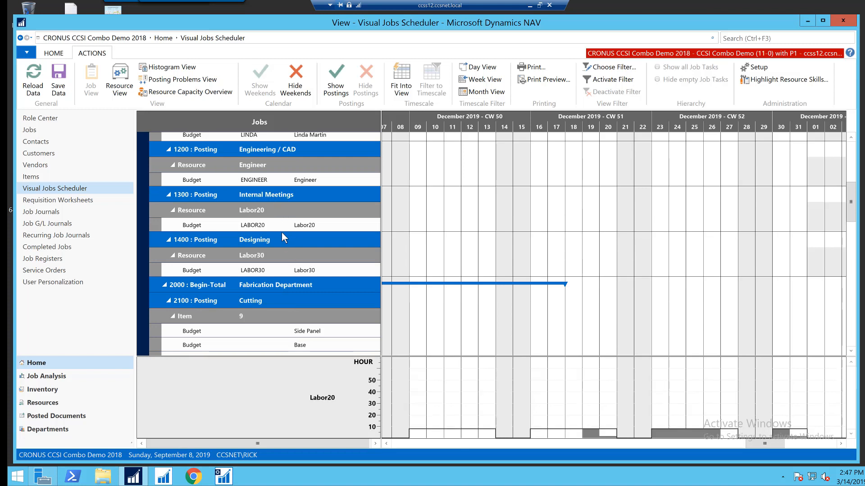
pyautogui.scroll(3, 281, 204)
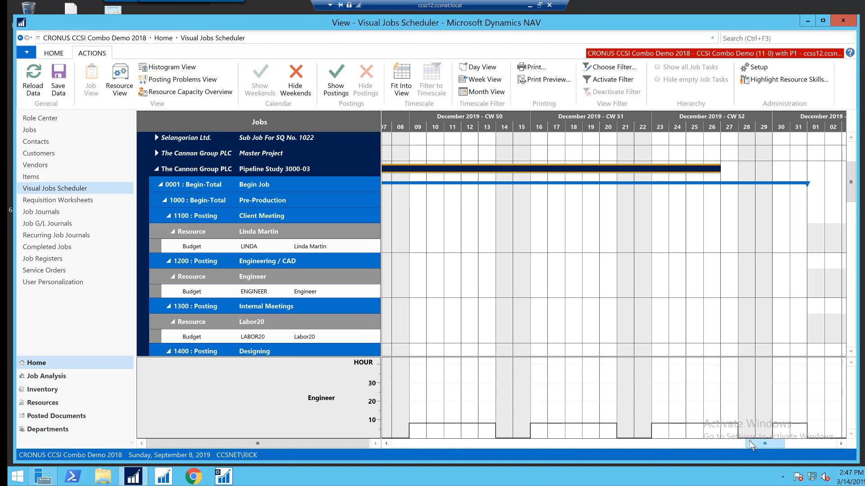
pyautogui.moveTo(750, 442); pyautogui.dragTo(553, 445)
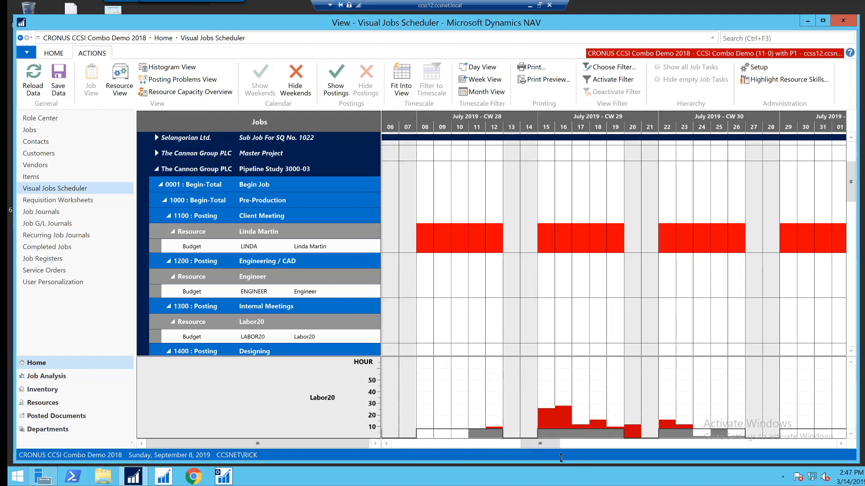
pyautogui.moveTo(532, 445); pyautogui.dragTo(599, 433)
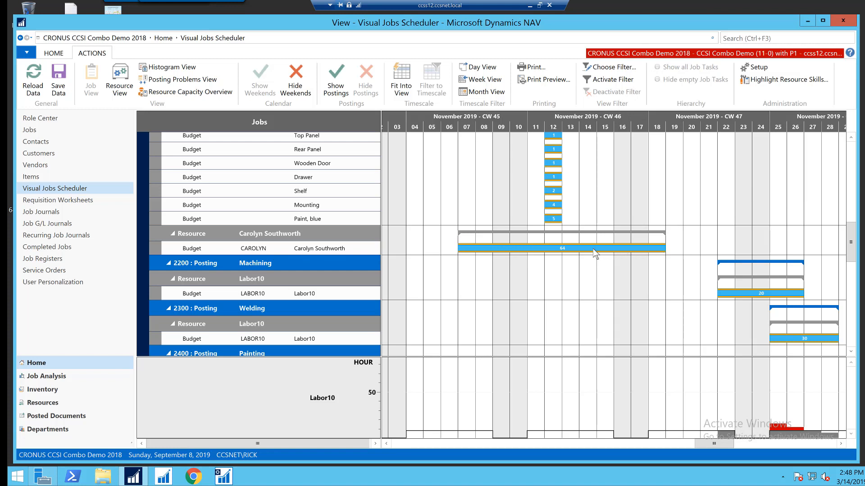
pyautogui.click(525, 247)
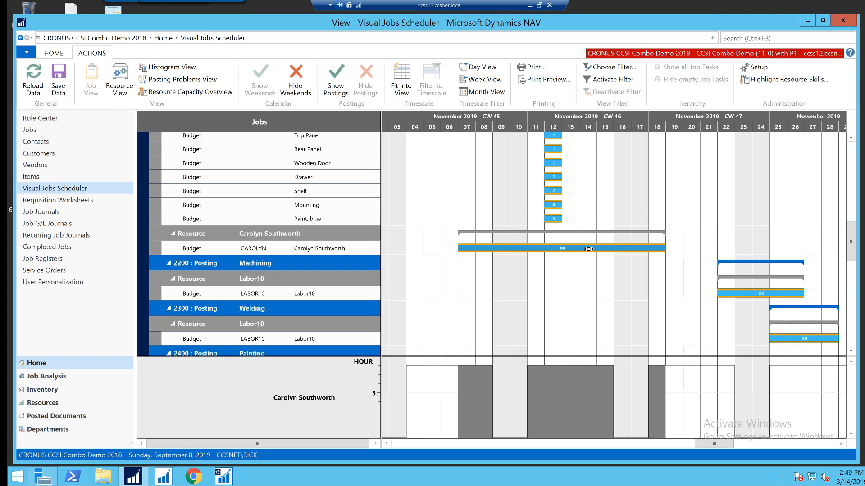
pyautogui.moveTo(617, 248); pyautogui.dragTo(688, 248)
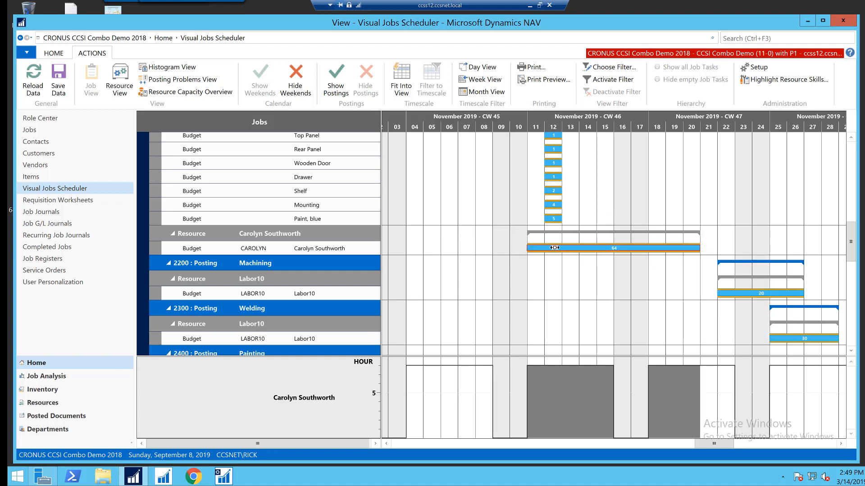
pyautogui.moveTo(545, 251)
pyautogui.moveTo(699, 249)
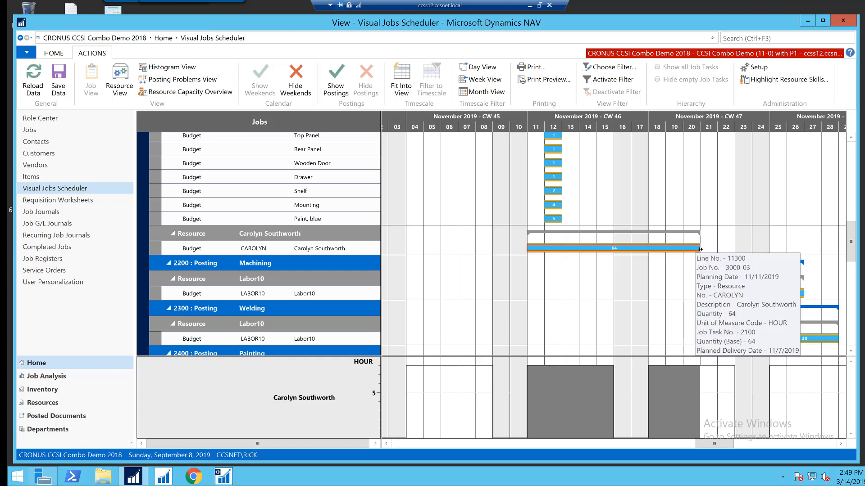
pyautogui.moveTo(700, 249); pyautogui.dragTo(732, 247)
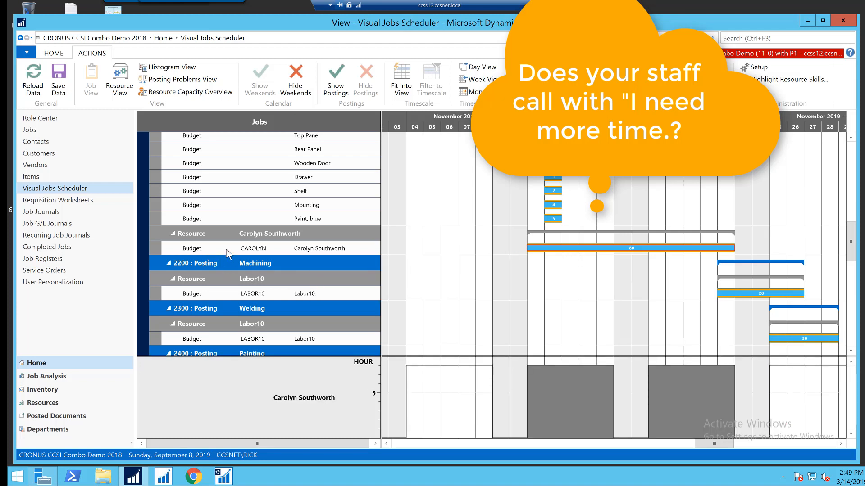
# Step: Save the changed job schedule back to the job data
pyautogui.scroll(5, 226, 240)
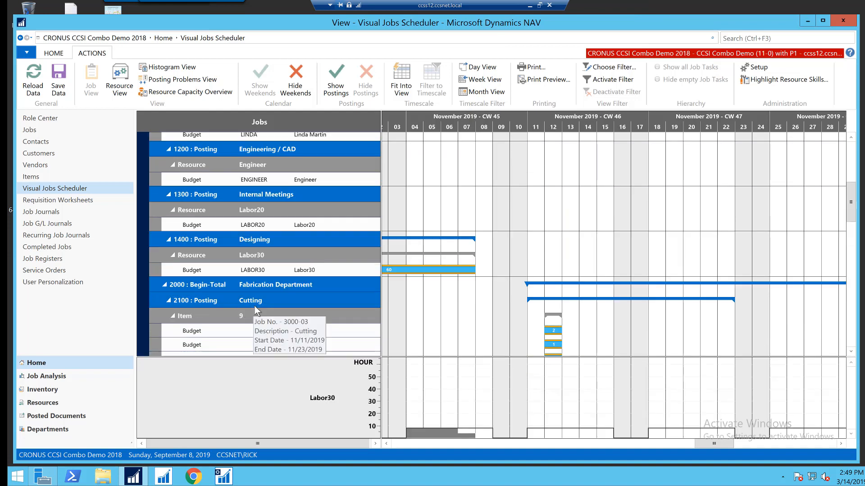
pyautogui.scroll(-3, 255, 306)
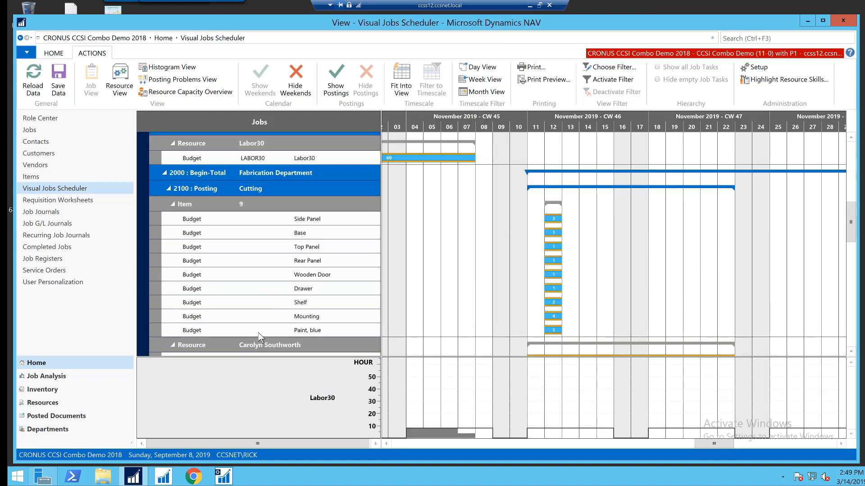
pyautogui.scroll(-3, 283, 340)
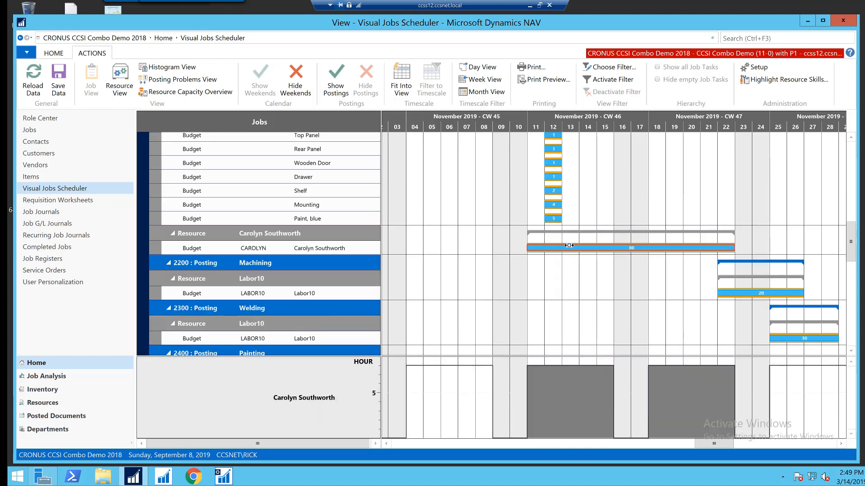
pyautogui.moveTo(588, 247)
pyautogui.moveTo(632, 249)
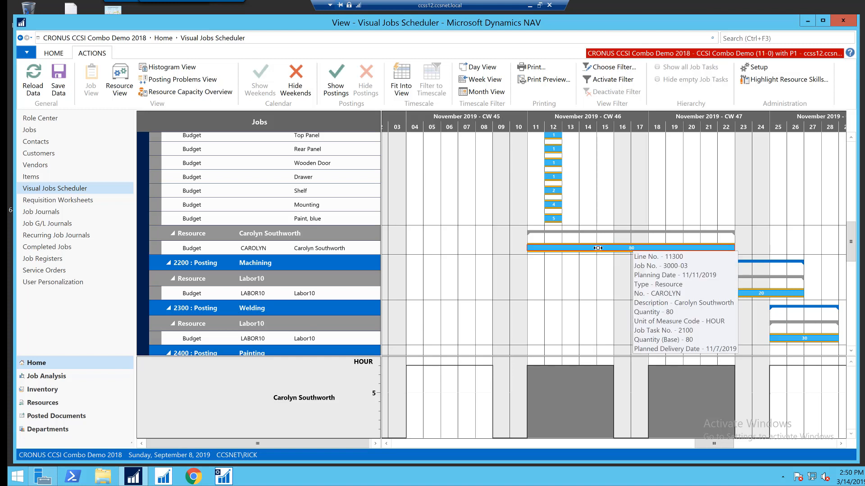
pyautogui.click(56, 77)
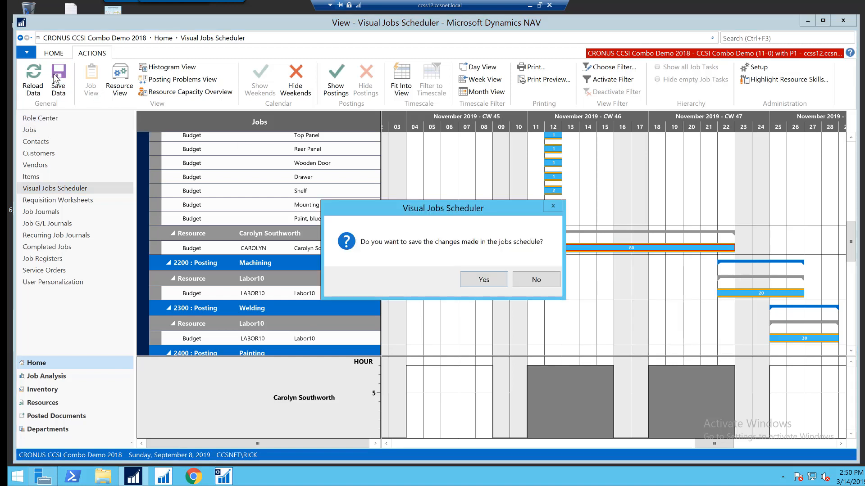
pyautogui.click(476, 280)
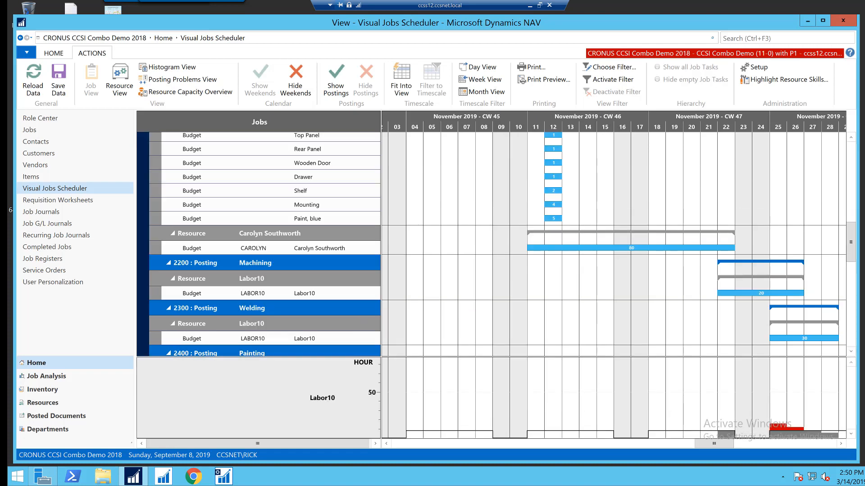
pyautogui.click(631, 248)
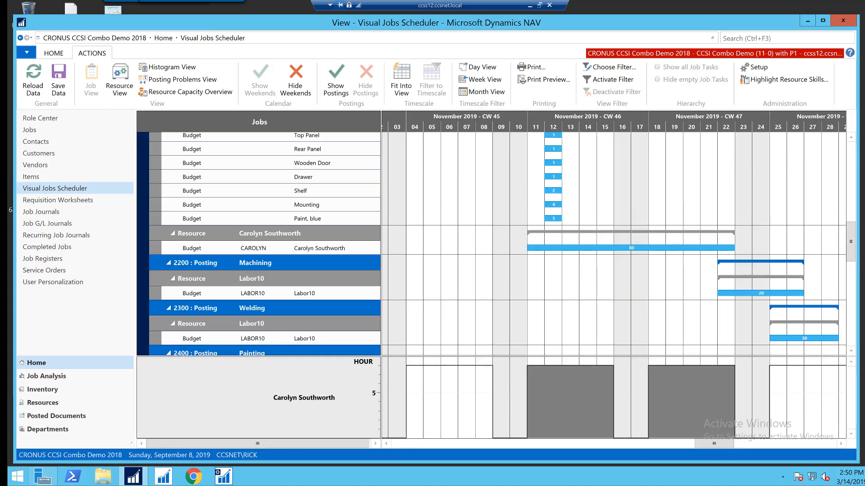
# Step: Switch to Adobe Acrobat Reader to show the Job Manager data-flow diagram, then minimize it
pyautogui.hotkey('alt', 'Tab')
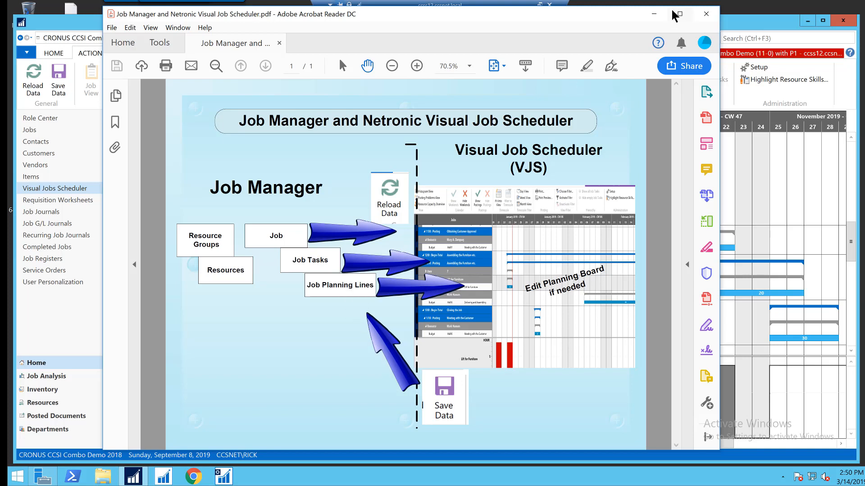
pyautogui.click(655, 15)
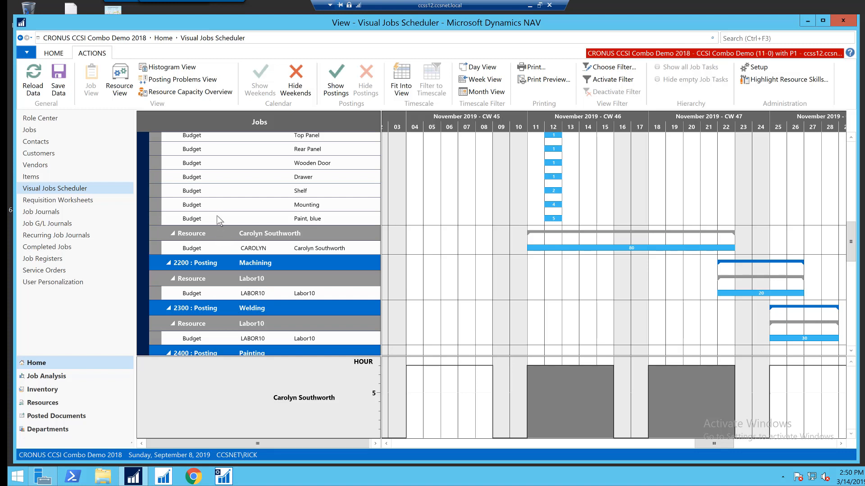
# Step: Open the Jobs list and the Job Estimating page for Pipeline Study 3000-03
pyautogui.scroll(3, 236, 212)
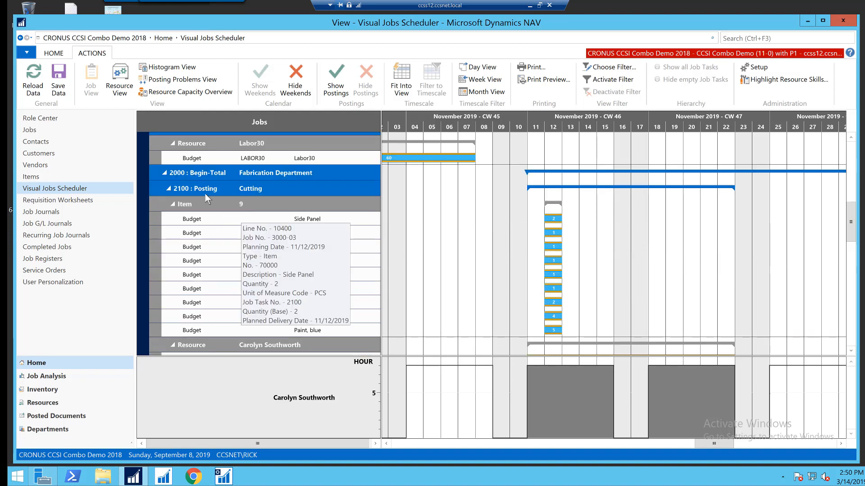
pyautogui.scroll(5, 218, 190)
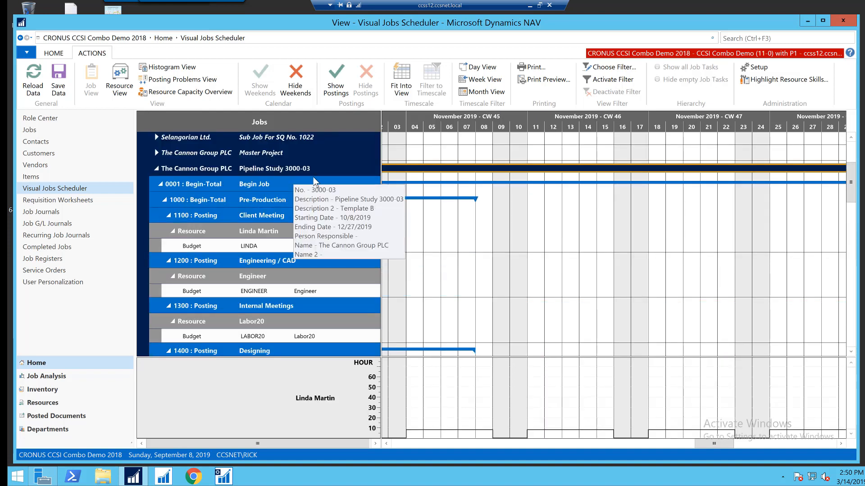
pyautogui.scroll(-8, 315, 293)
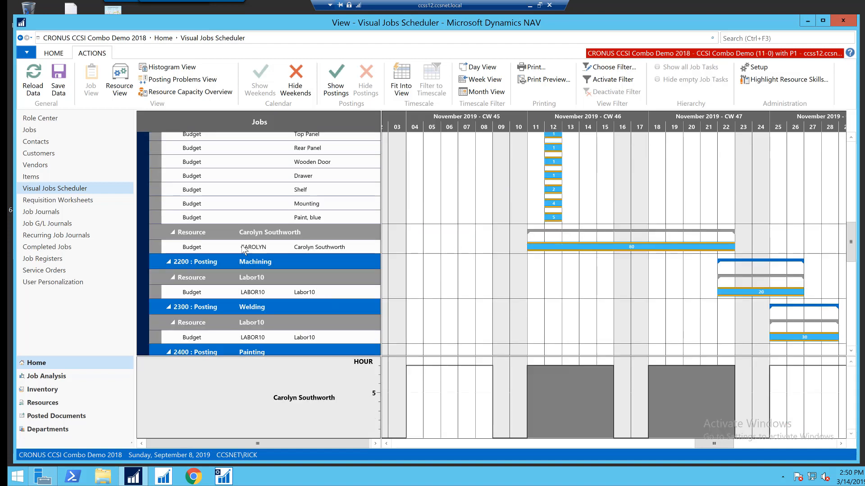
pyautogui.scroll(5, 218, 228)
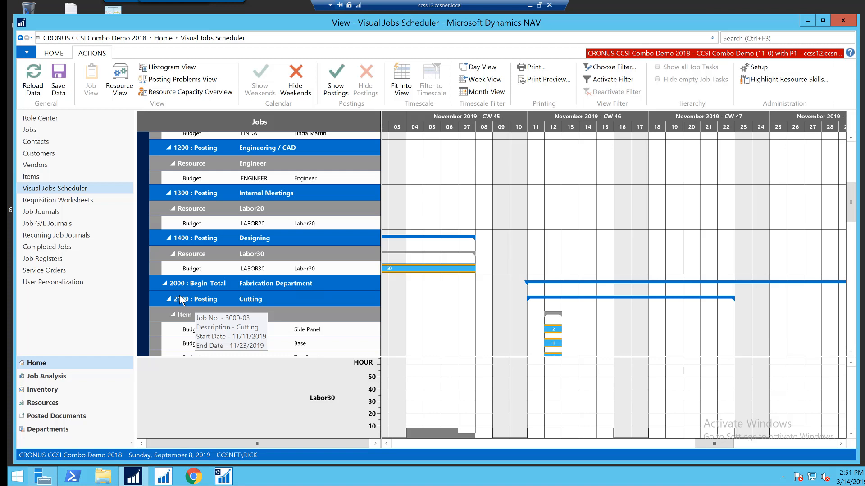
pyautogui.click(28, 130)
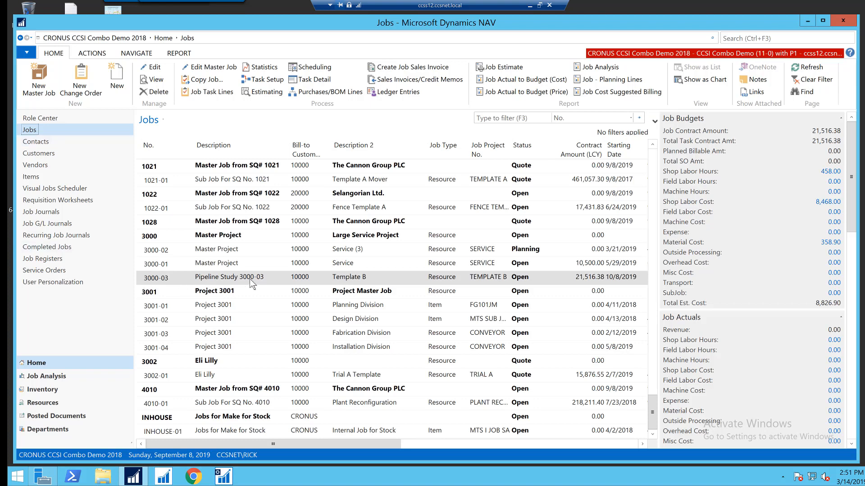
pyautogui.click(269, 93)
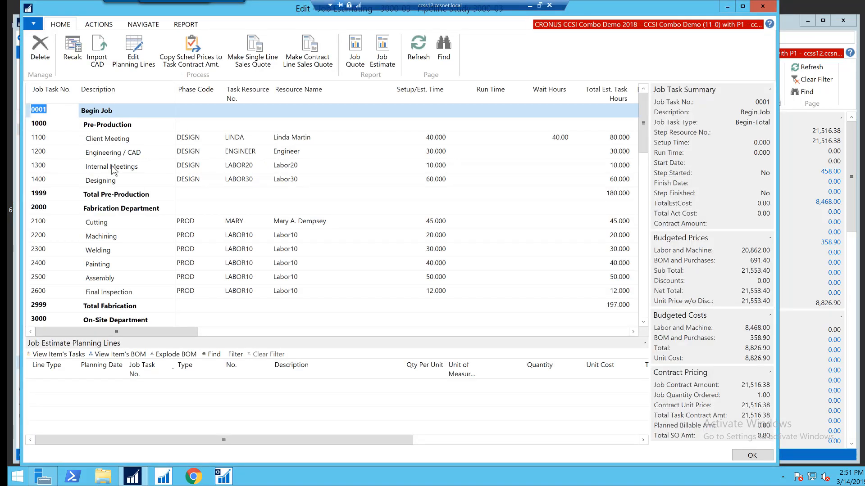
pyautogui.click(98, 228)
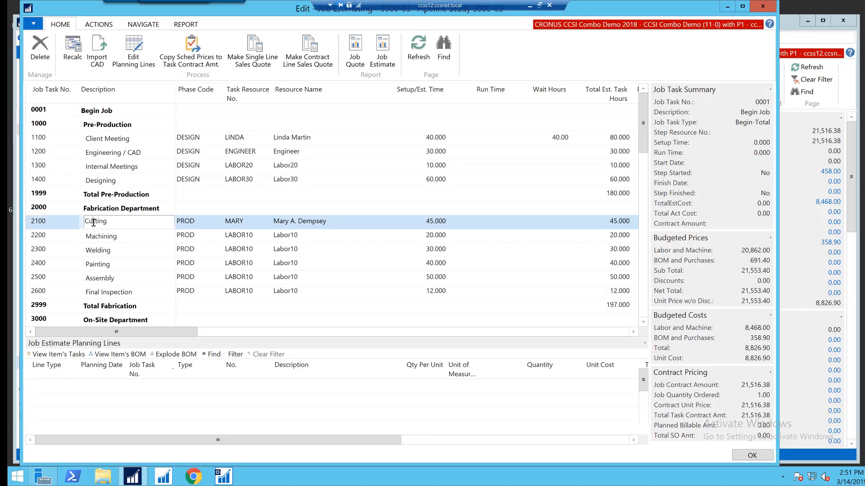
pyautogui.scroll(-3, 284, 397)
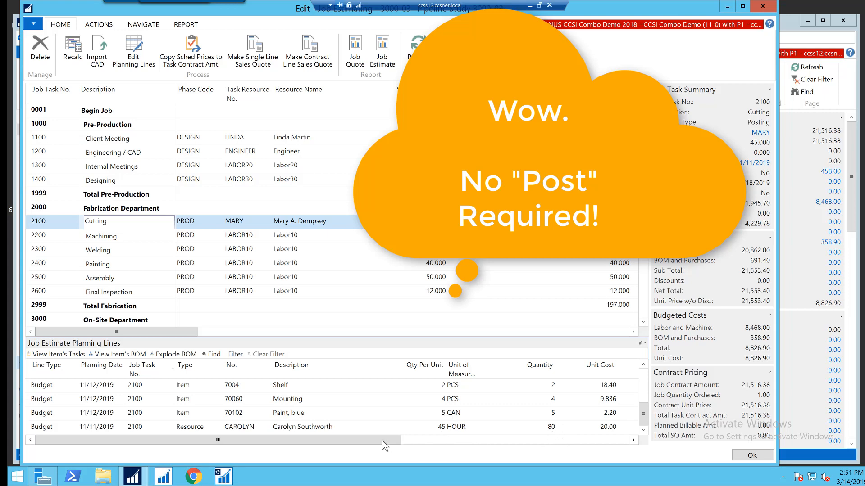
pyautogui.moveTo(385, 441); pyautogui.dragTo(472, 441)
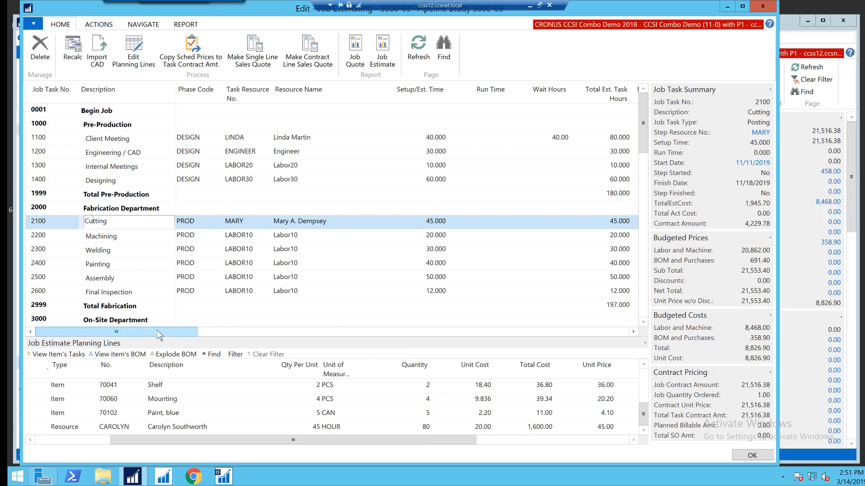
# Step: Scroll across the job estimate lines to review the labor cost columns, then close the Job Estimating page
pyautogui.moveTo(156, 331); pyautogui.dragTo(202, 332)
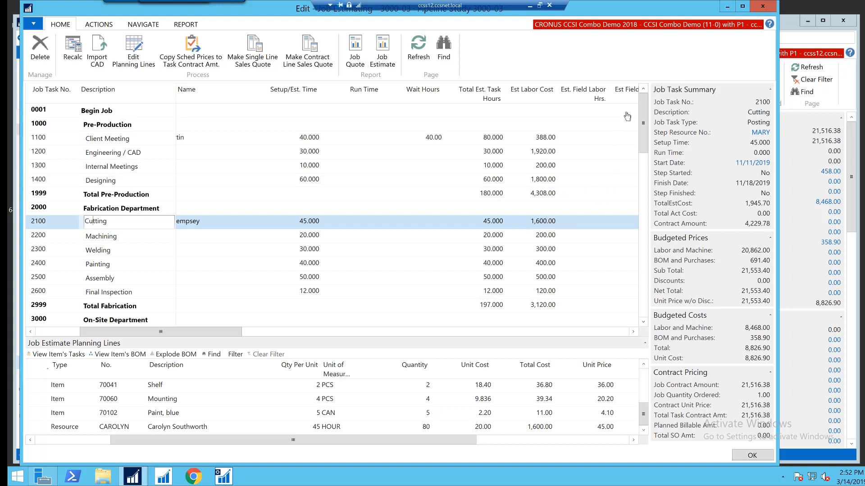
pyautogui.click(751, 456)
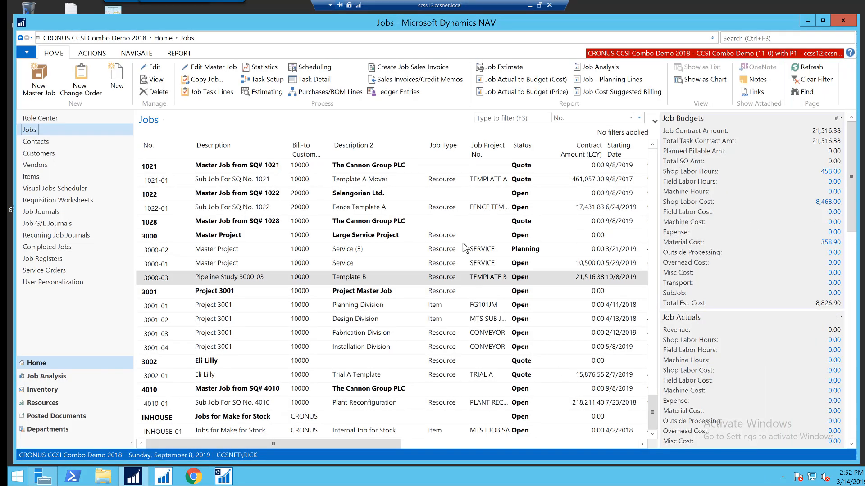
# Step: Open the job's budgeted shop labor planning lines and review their quantities and unit costs before closing them
pyautogui.click(798, 70)
pyautogui.click(829, 172)
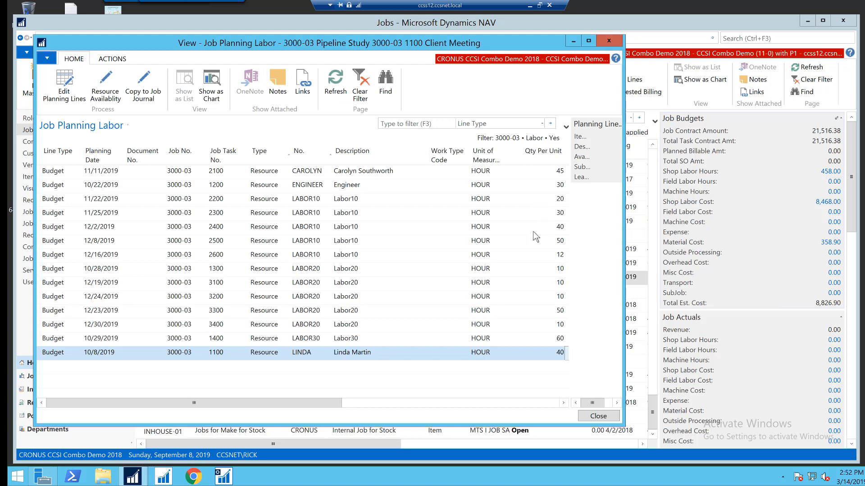
pyautogui.moveTo(293, 397); pyautogui.dragTo(386, 404)
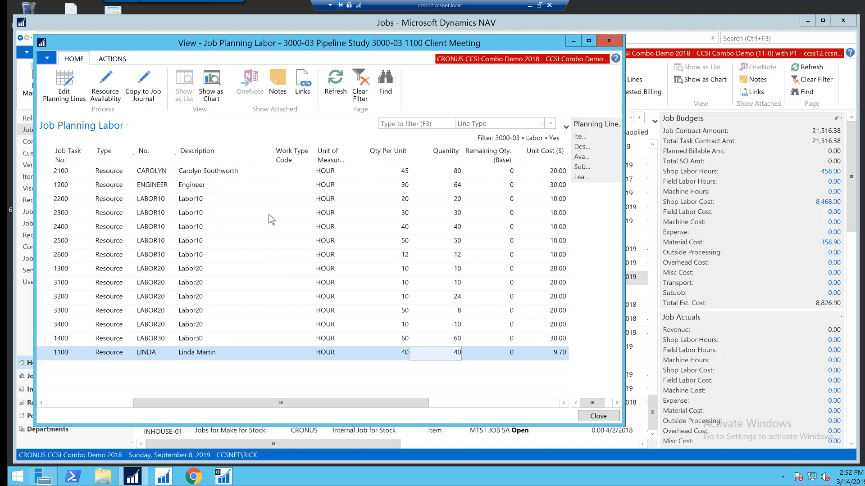
pyautogui.click(599, 417)
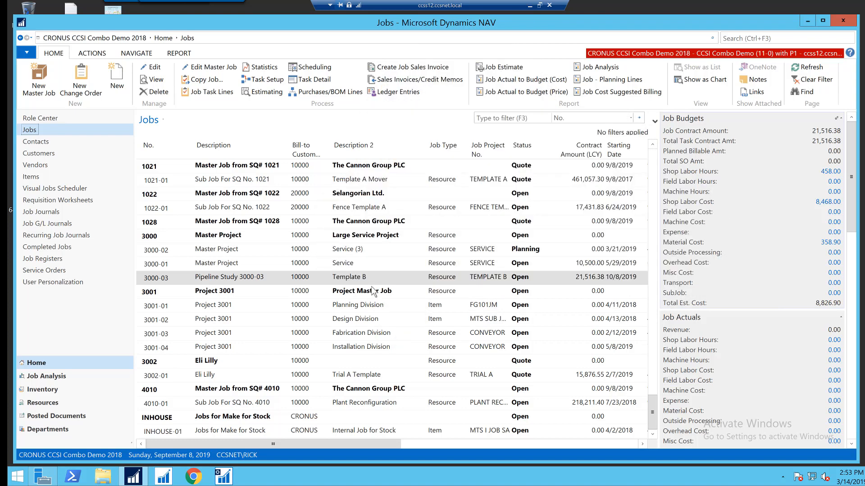
# Step: Open the Visual Jobs Scheduler with the ALL Sub-Jobs filter and scroll the timeline to July 2019
pyautogui.click(66, 188)
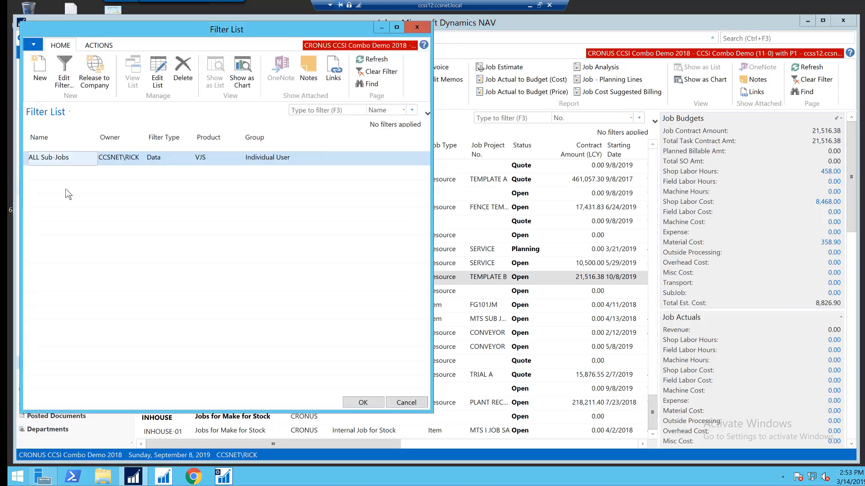
pyautogui.click(363, 403)
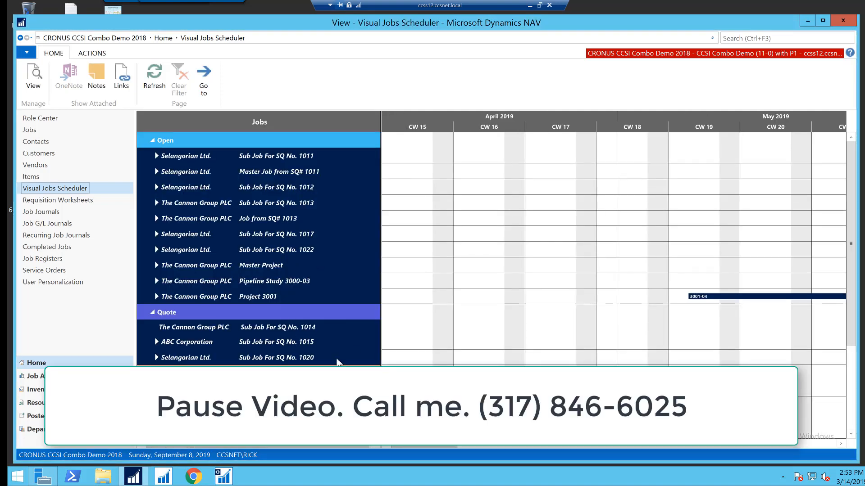
pyautogui.moveTo(414, 447); pyautogui.dragTo(553, 447)
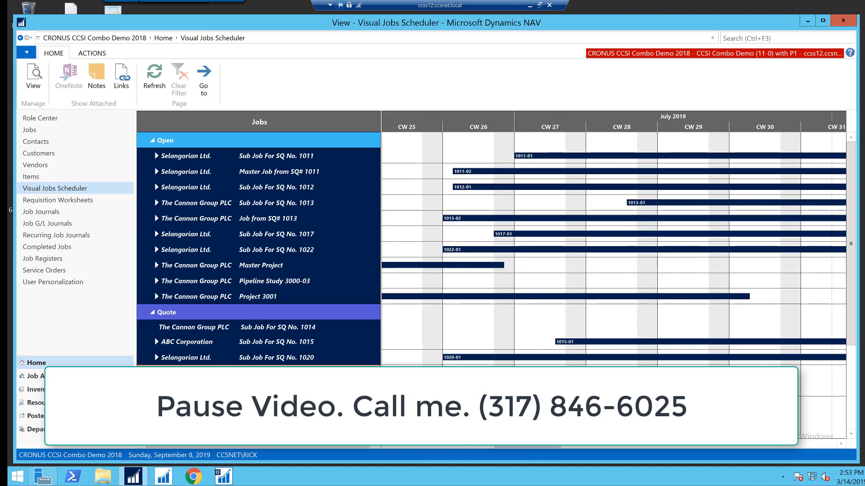
pyautogui.moveTo(248, 207)
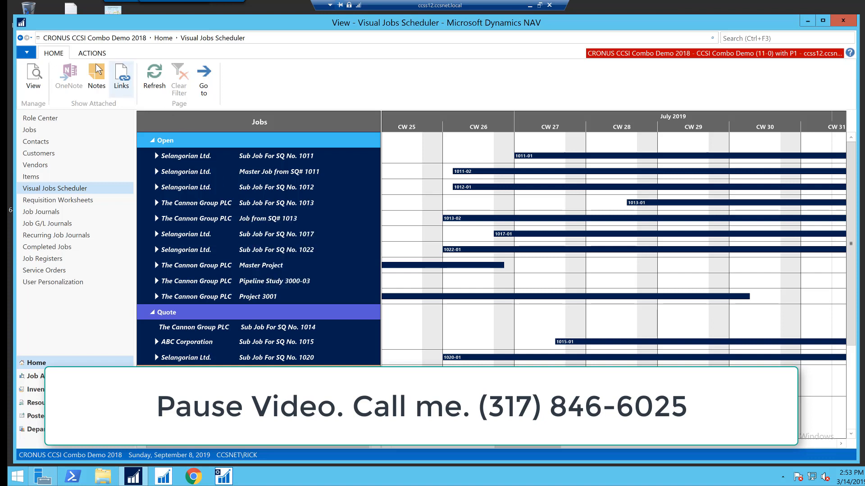
# Step: Show the scheduler's action commands and inspect the details of Pipeline Study 3000-03 and Master Project jobs
pyautogui.click(90, 54)
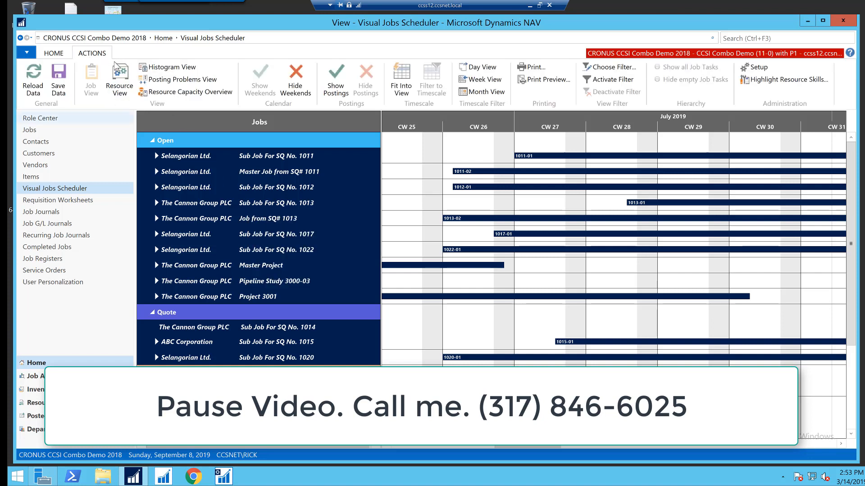
pyautogui.moveTo(203, 185)
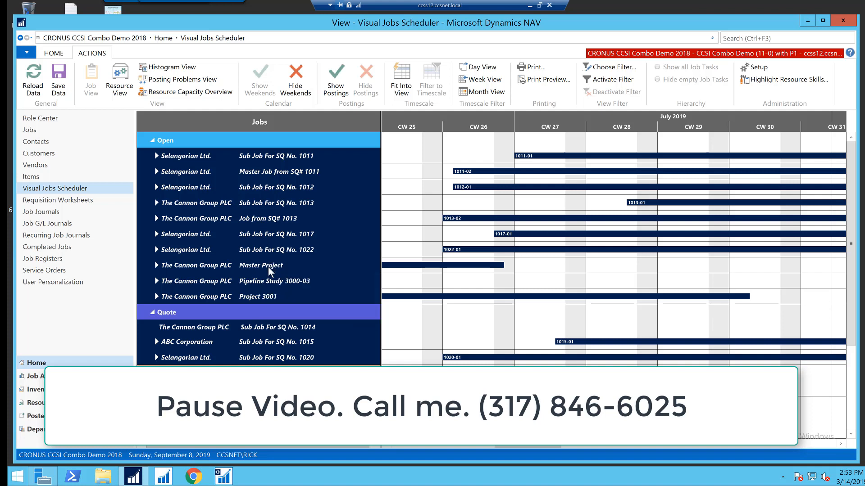
pyautogui.moveTo(271, 279)
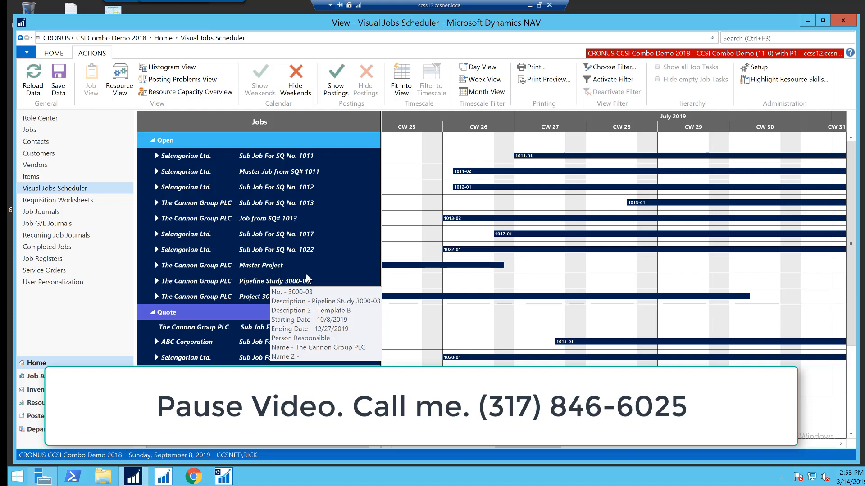
pyautogui.moveTo(321, 261)
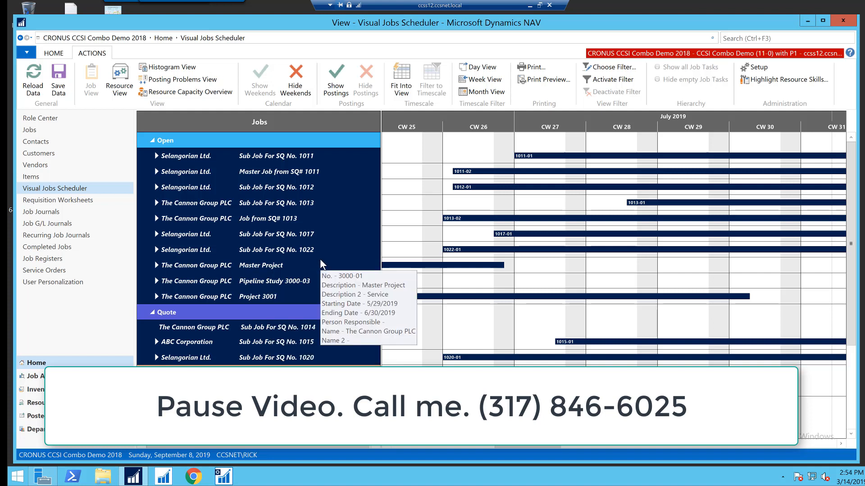